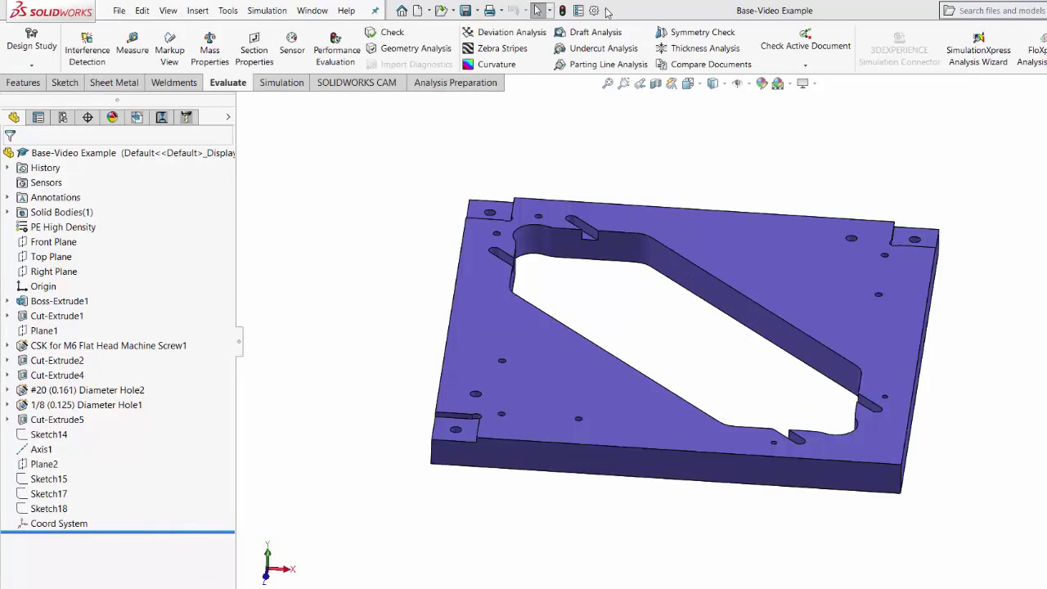
- Review the installed add-ins list and close it, keeping the current selections
left_click(608, 10)
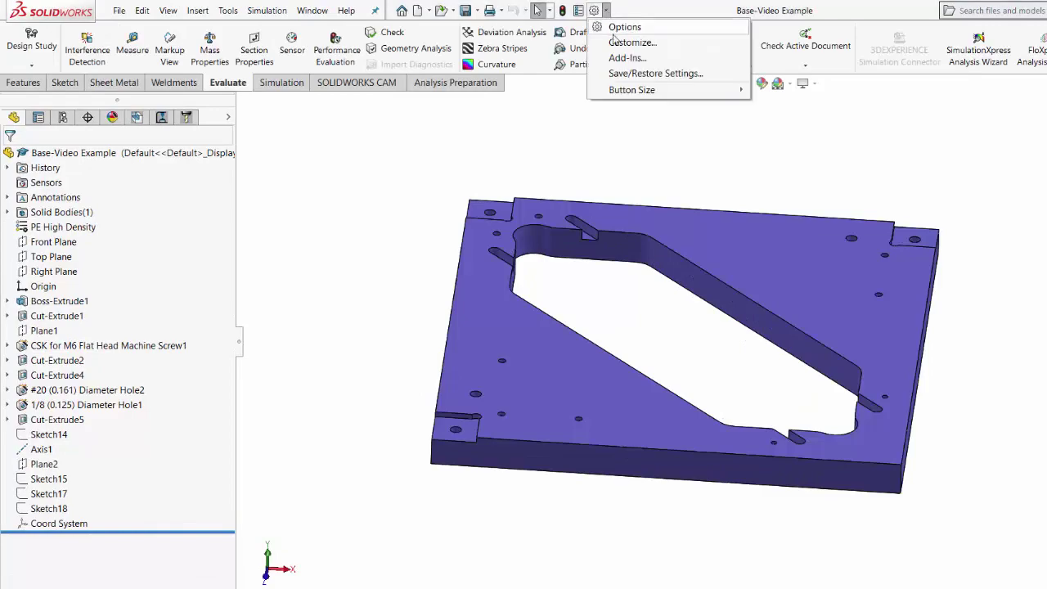
left_click(627, 59)
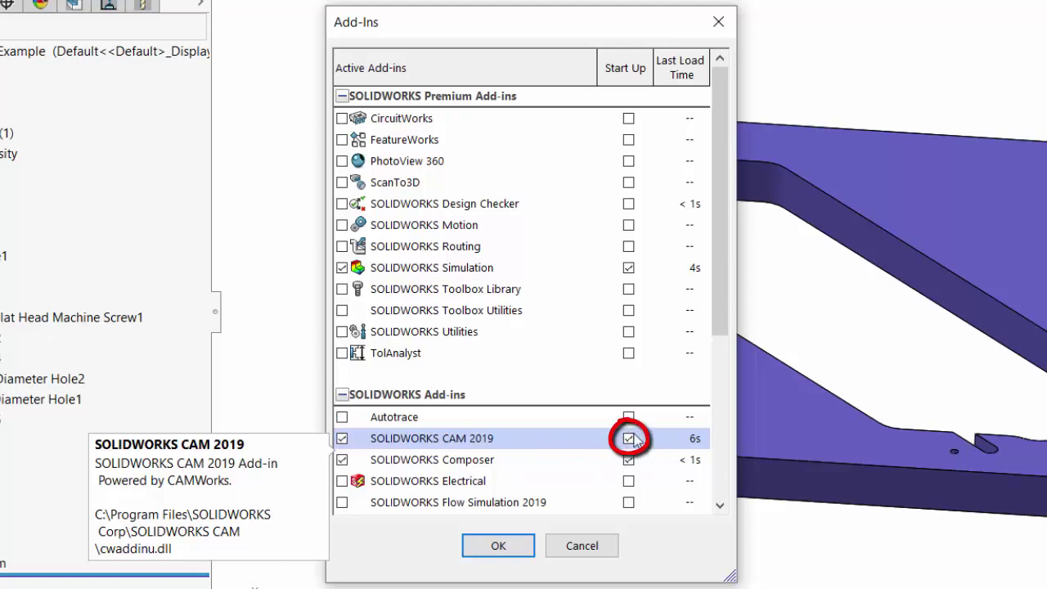
left_click(503, 547)
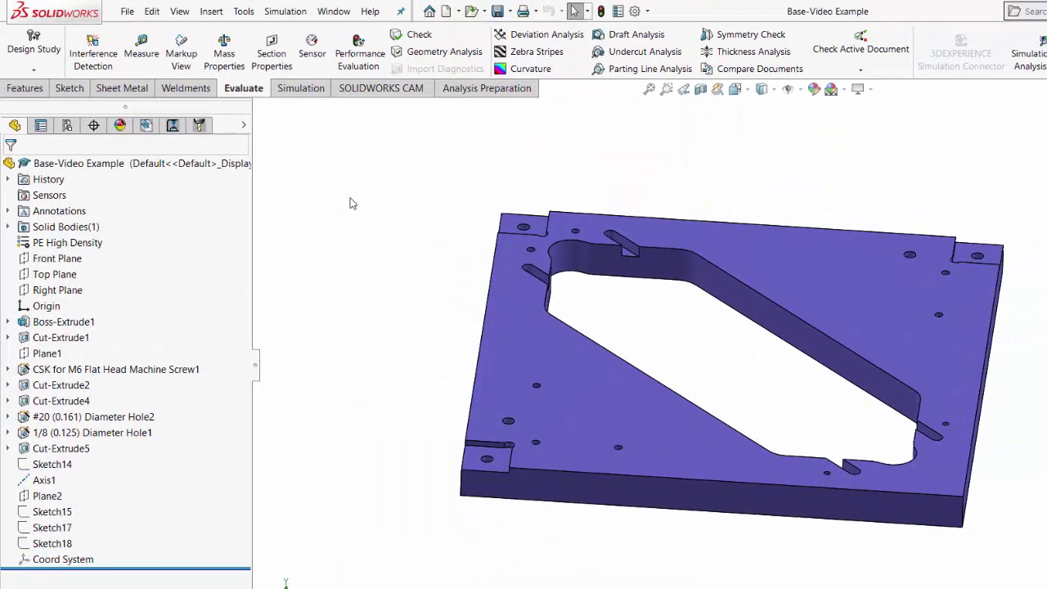
- Bring up the SOLIDWORKS CAM tab and launch the Technology Database from its menu
right_click(302, 93)
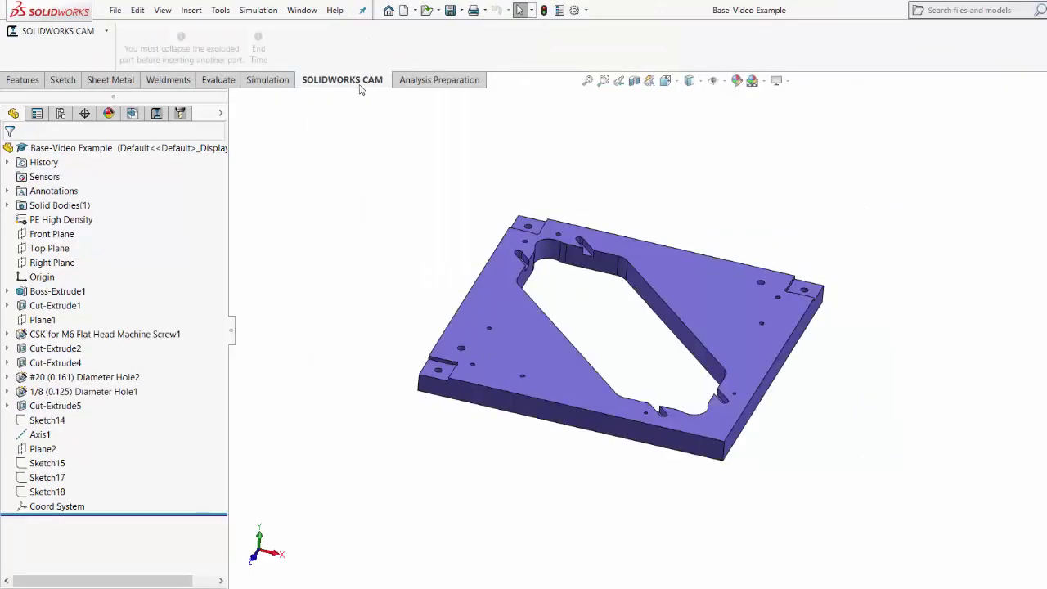
left_click(106, 31)
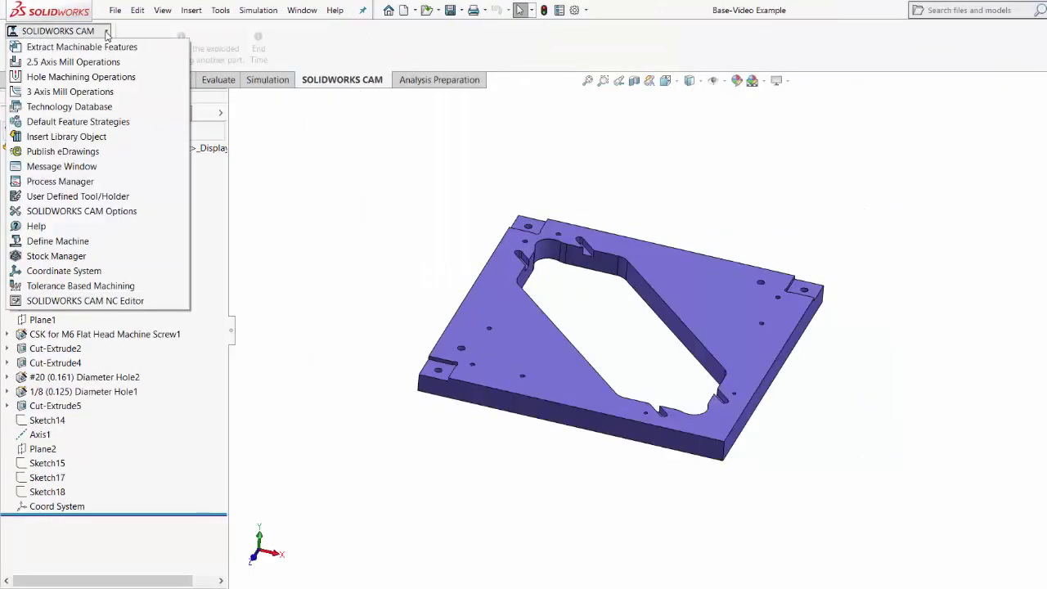
left_click(75, 107)
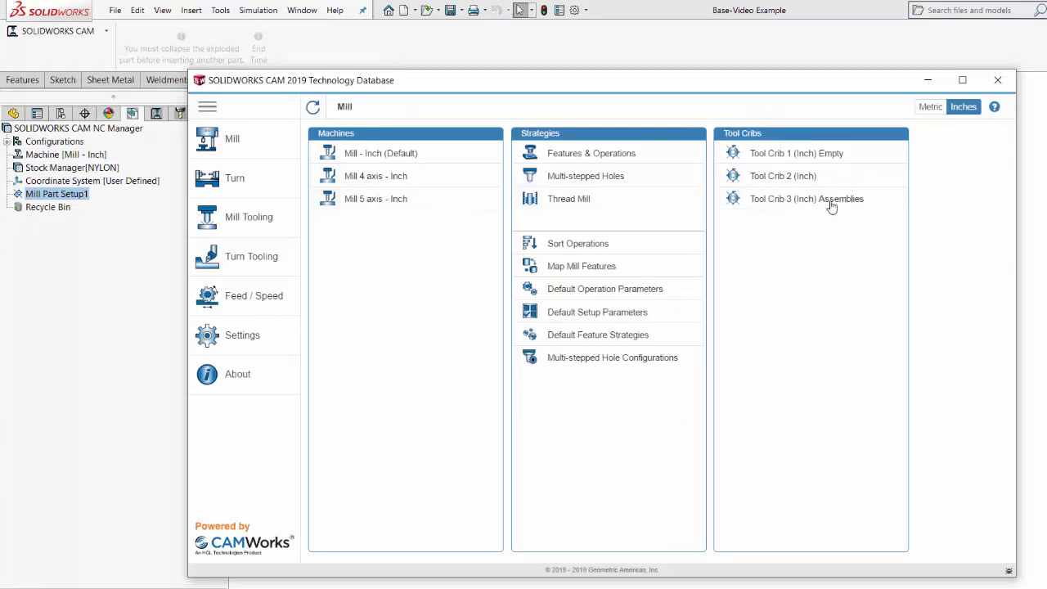
- Create a new 20-station mill tool crib named 'ME 280 Tool Crib'
left_click(807, 155)
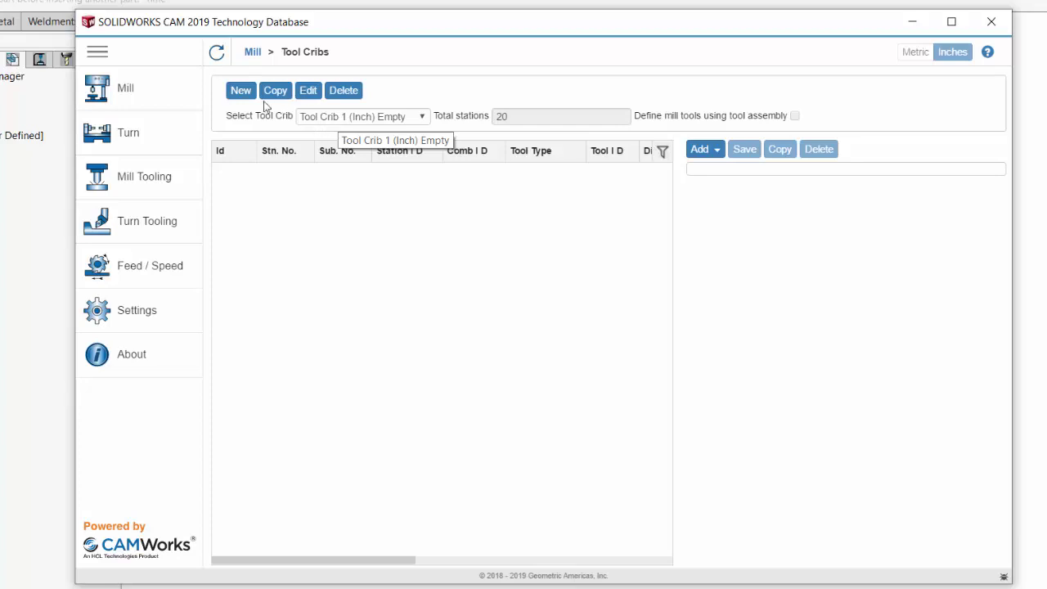
left_click(242, 94)
left_click(330, 151)
type("ME 280 Tool Crib")
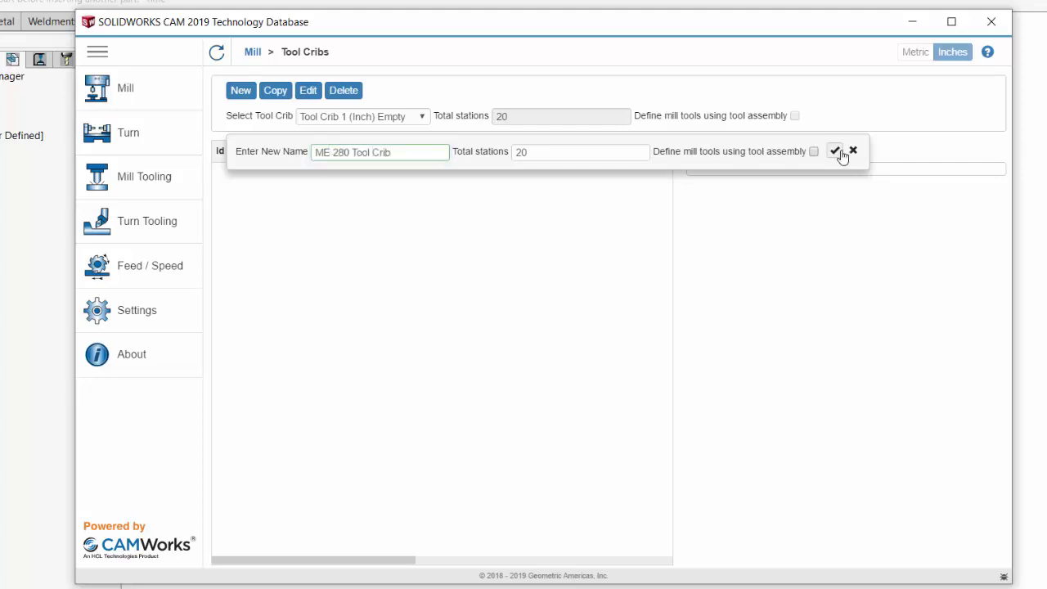
left_click(835, 150)
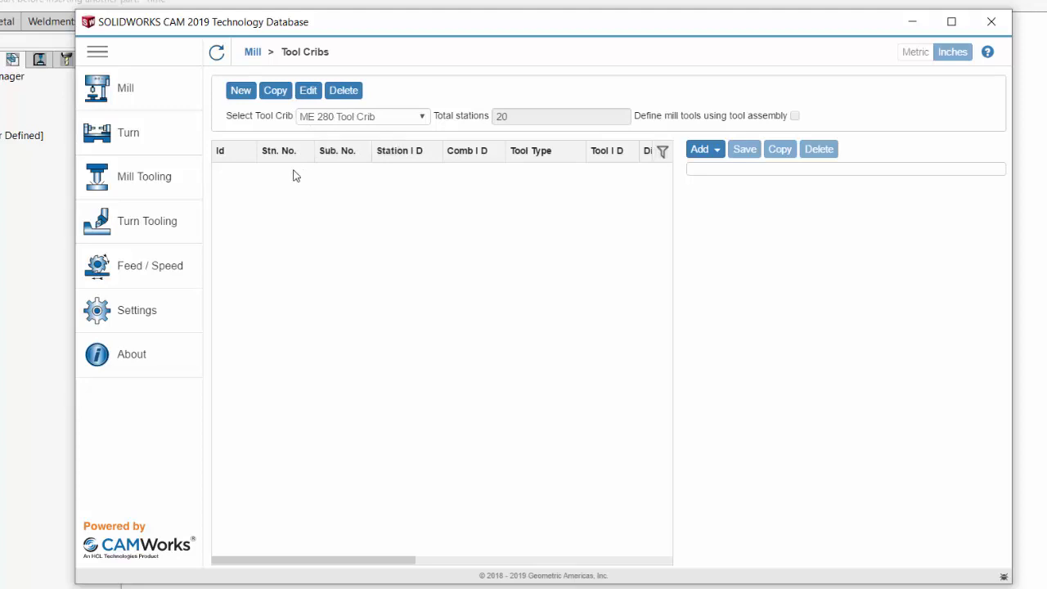
left_click(702, 153)
- Add the 1/8 CNC DRILL to the crib at station 11
left_click(713, 193)
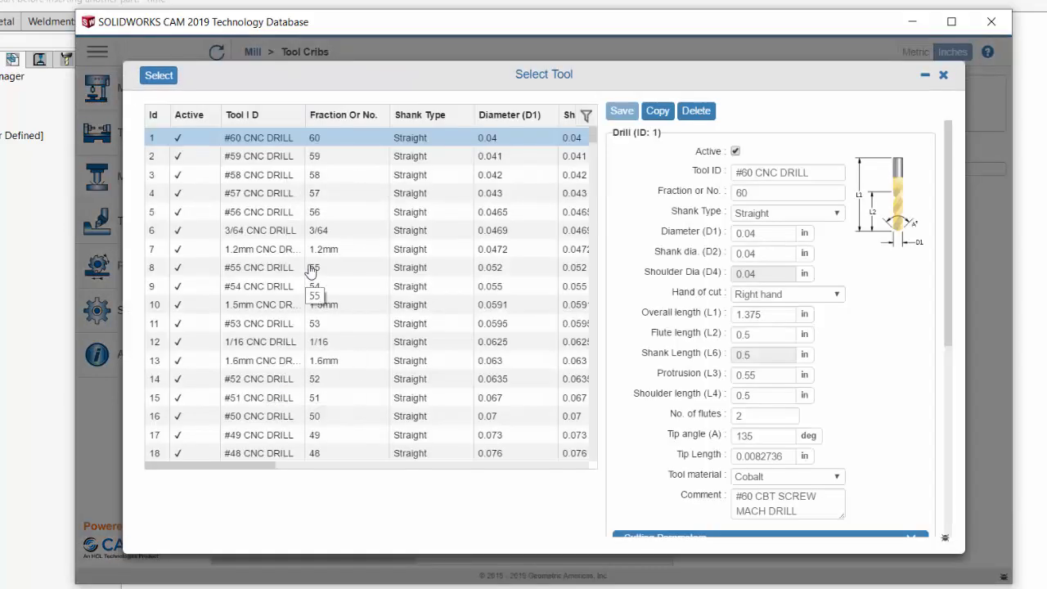
left_click(587, 117)
left_click(279, 135)
type("1")
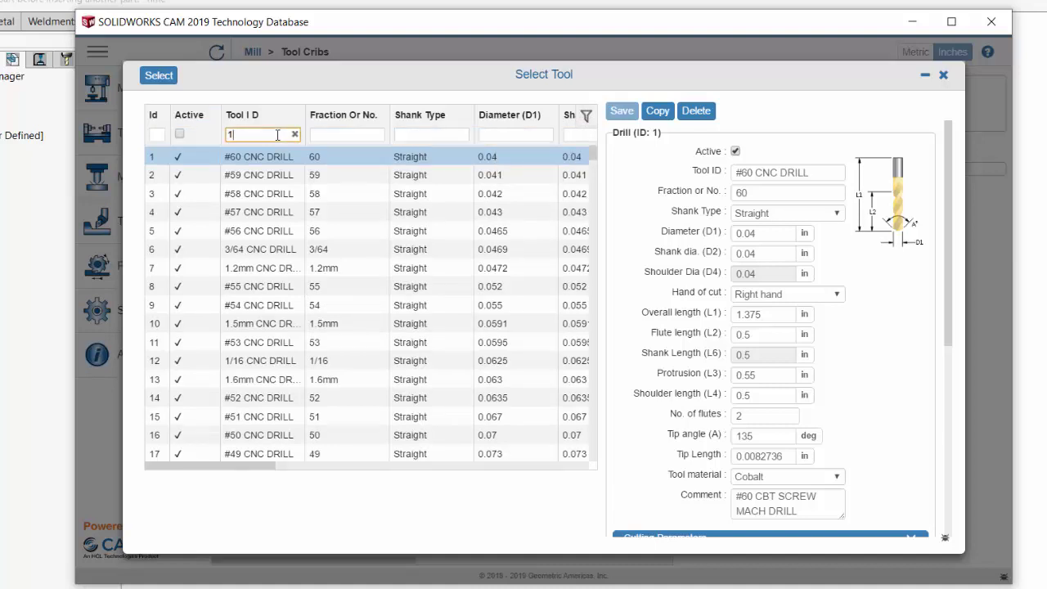
type("/8")
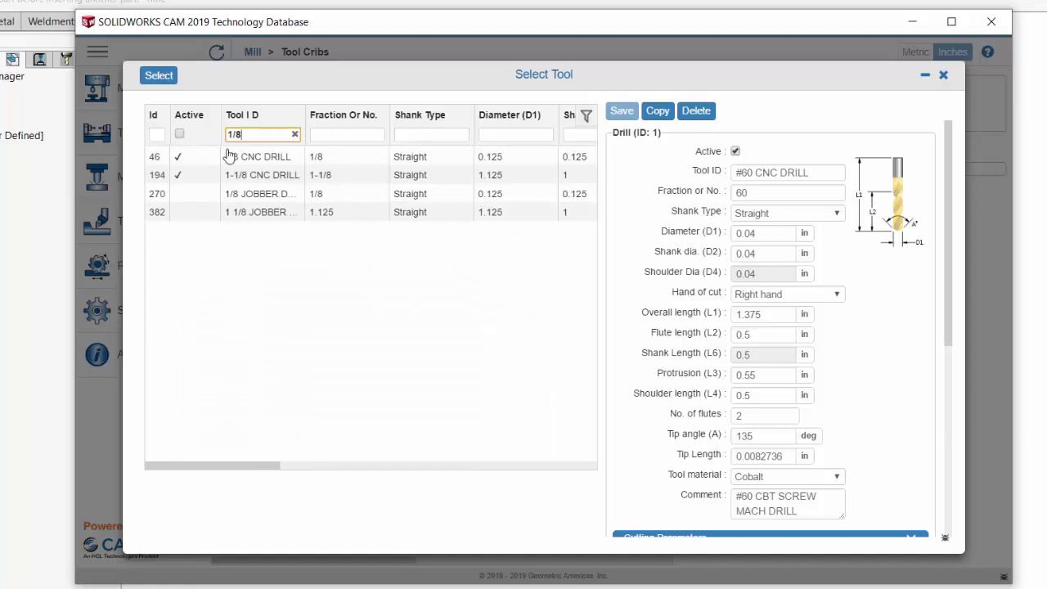
left_click(235, 160)
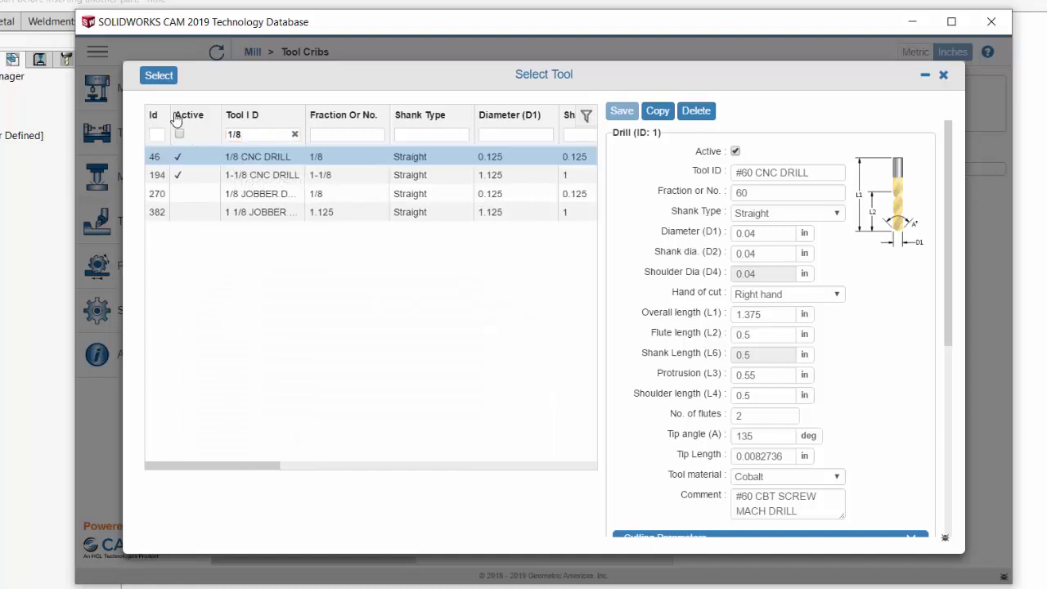
left_click(158, 75)
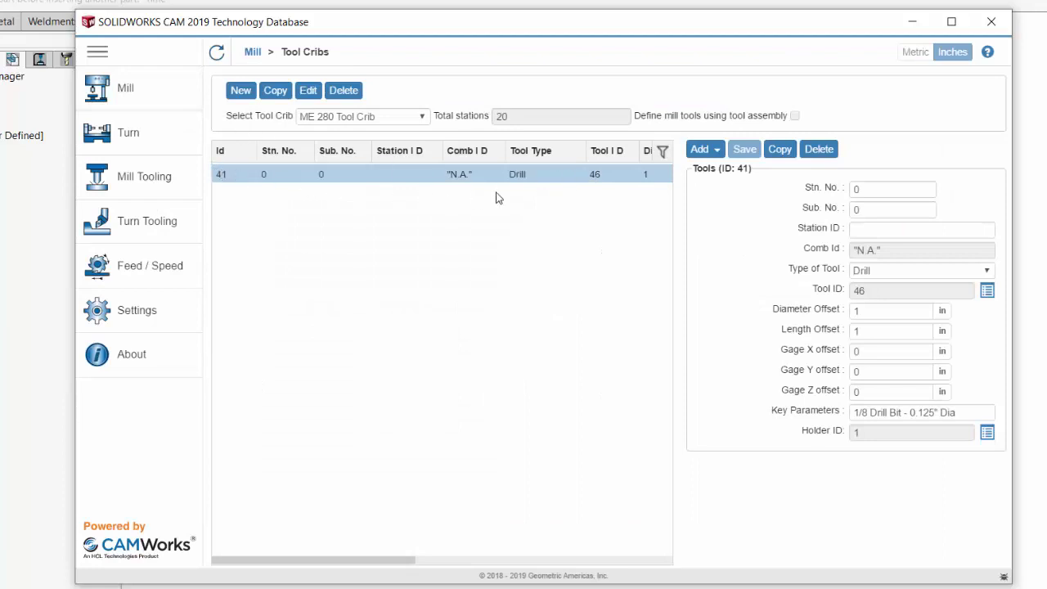
left_click(871, 189)
key("BackSpace")
type("11")
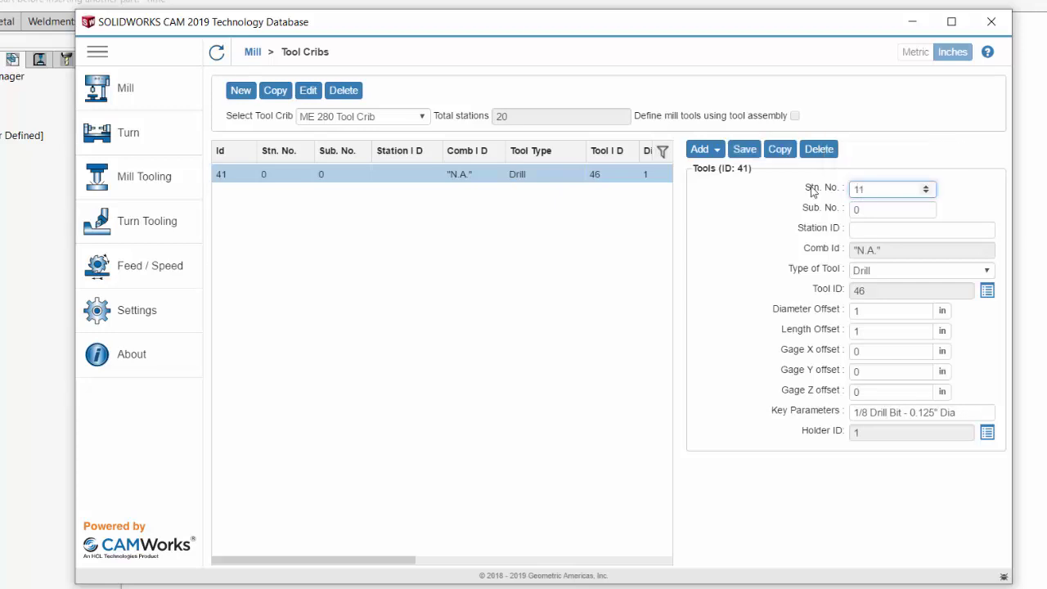
left_click(746, 151)
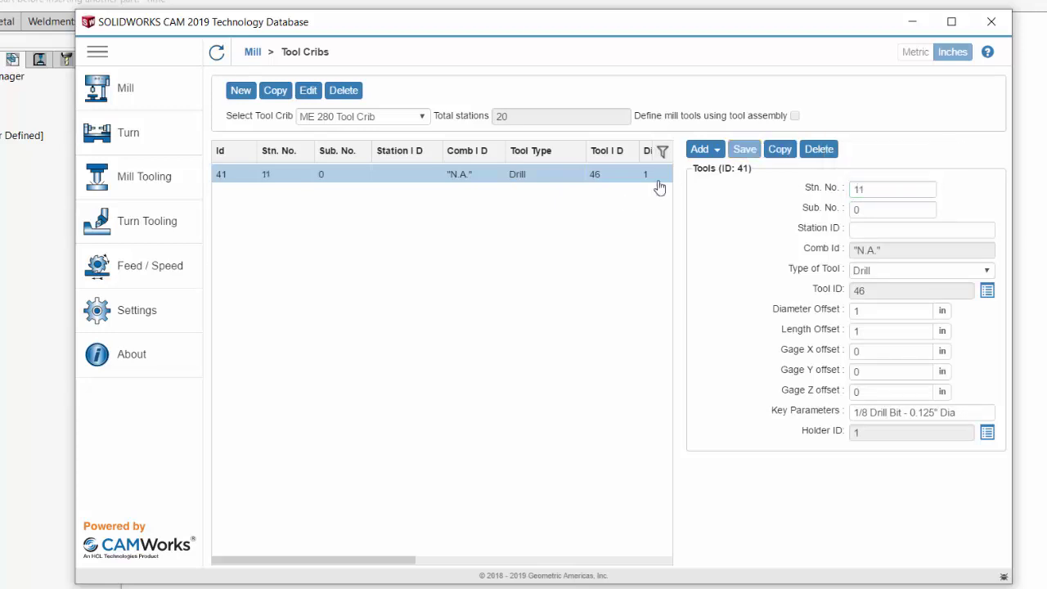
- Add the #20 CNC DRILL to the crib at station 12
left_click(702, 152)
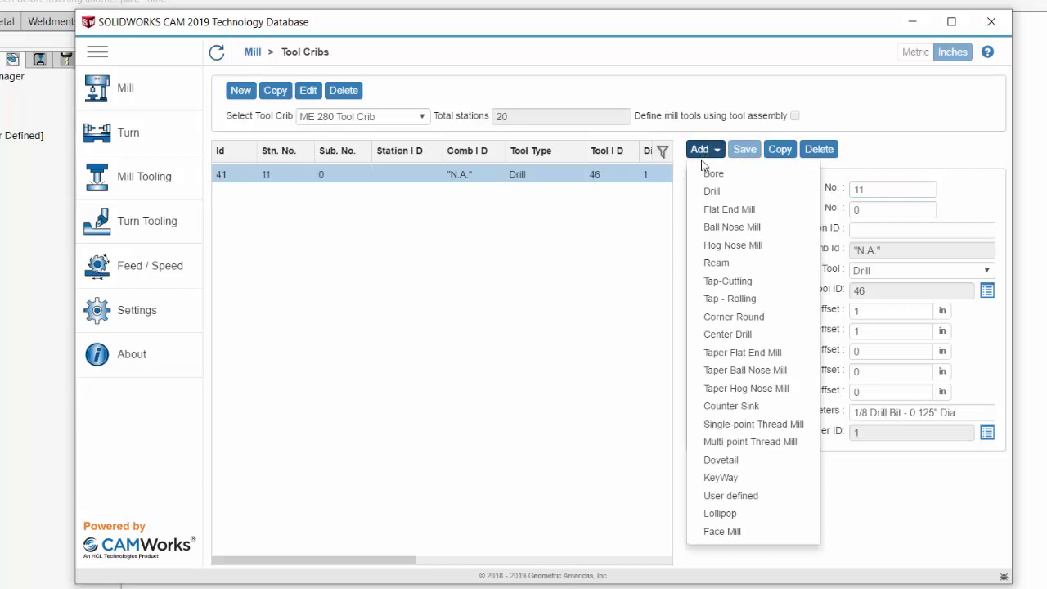
left_click(706, 193)
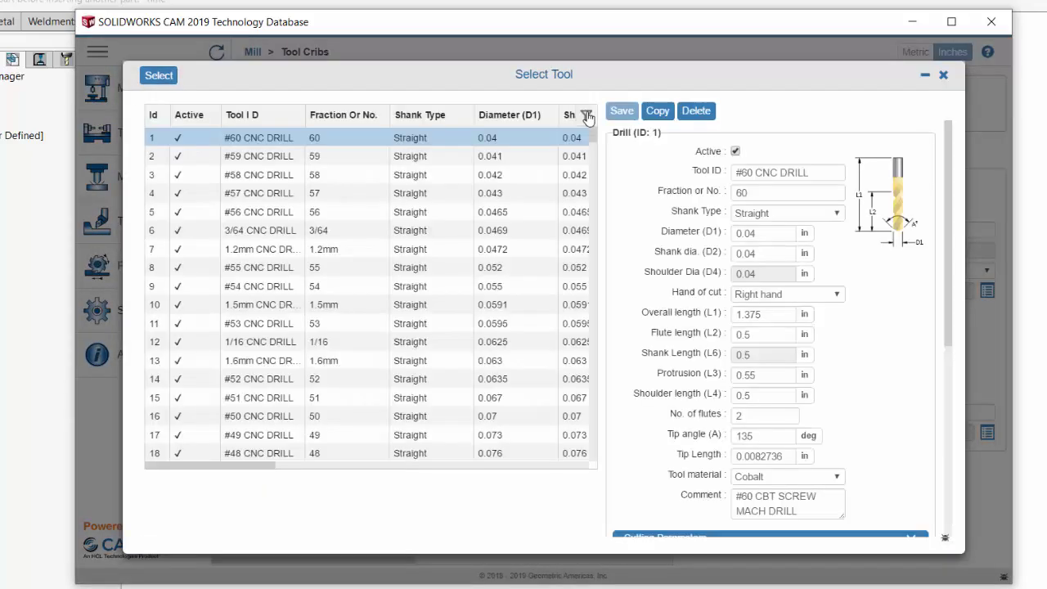
left_click(587, 113)
left_click(246, 136)
type("#")
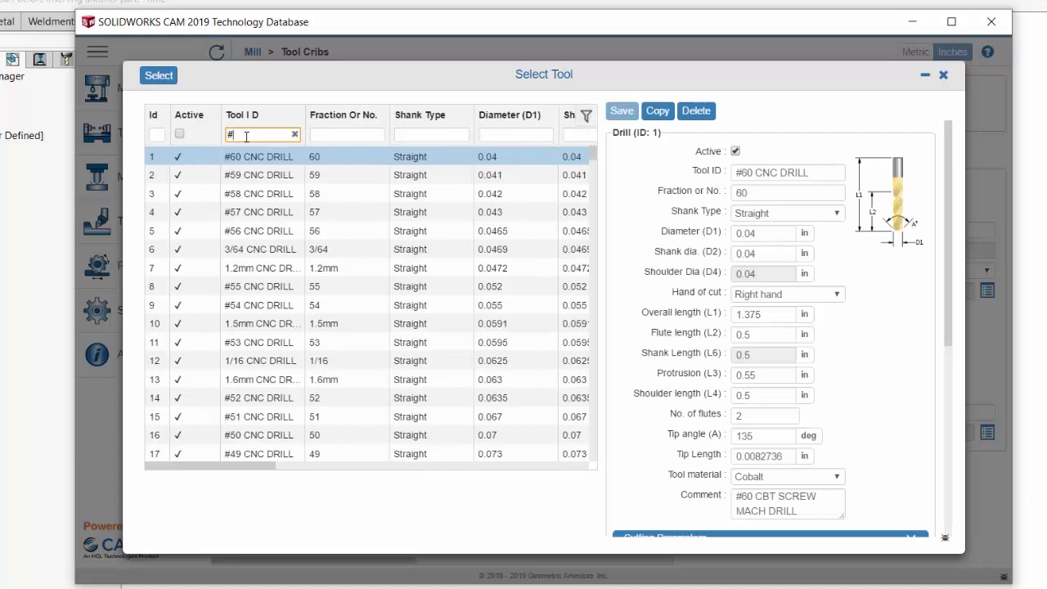
type("20")
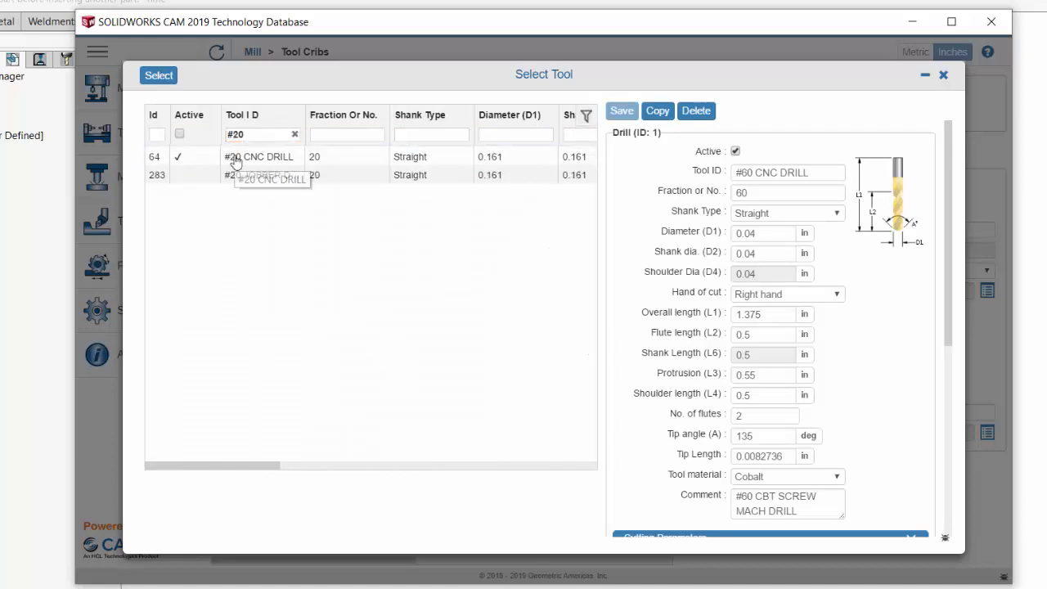
left_click(237, 157)
left_click(162, 76)
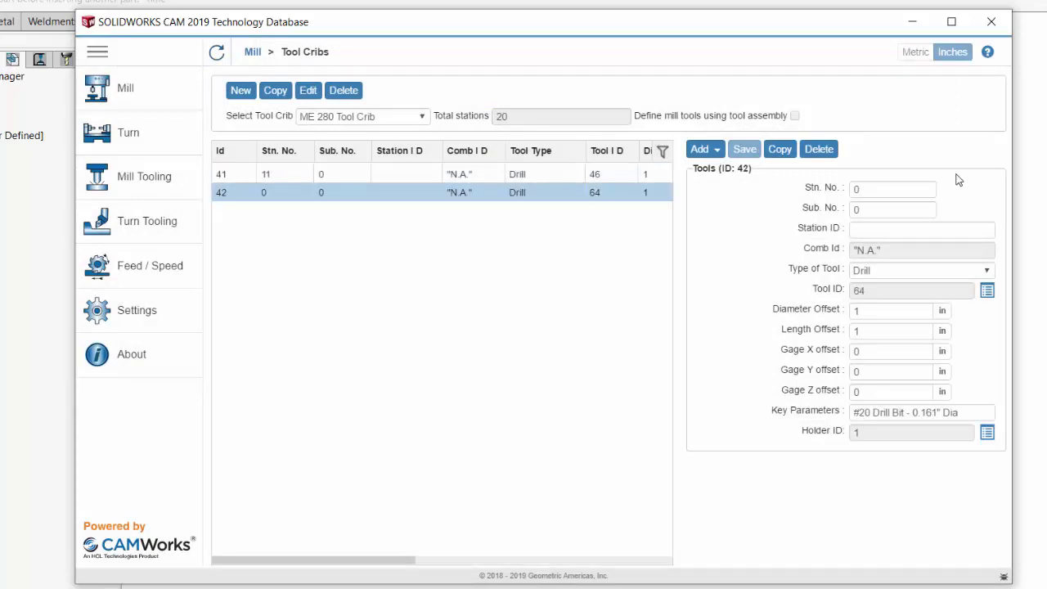
left_click(887, 189)
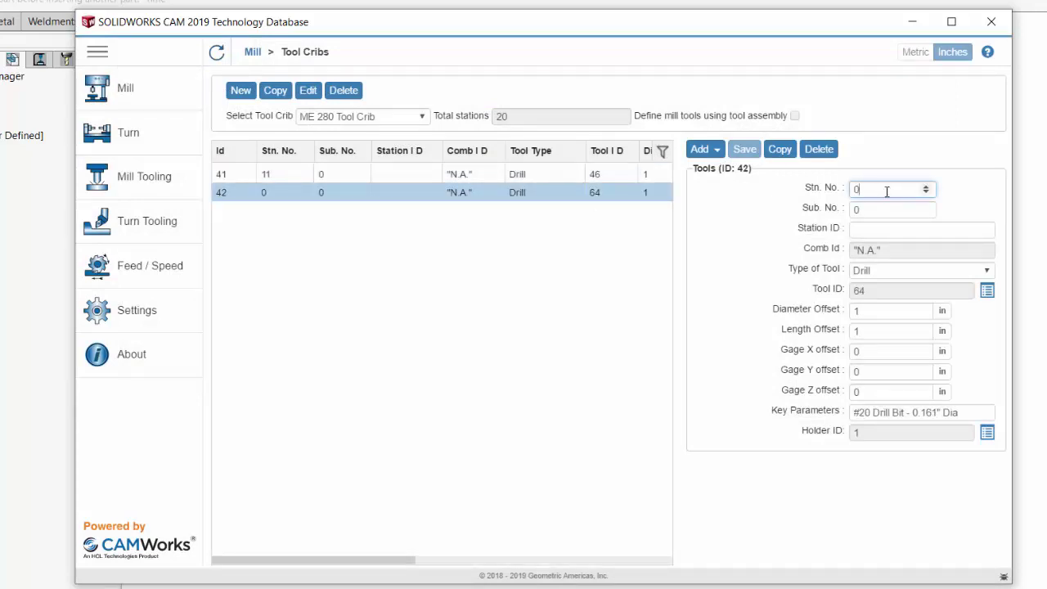
key("BackSpace")
type("12")
left_click(744, 149)
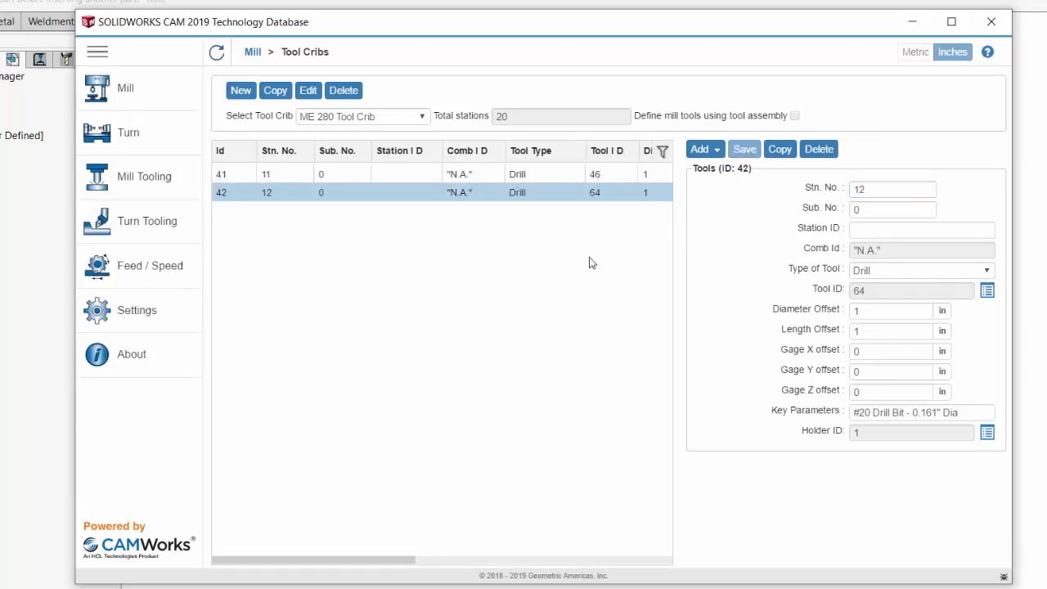
left_click(700, 149)
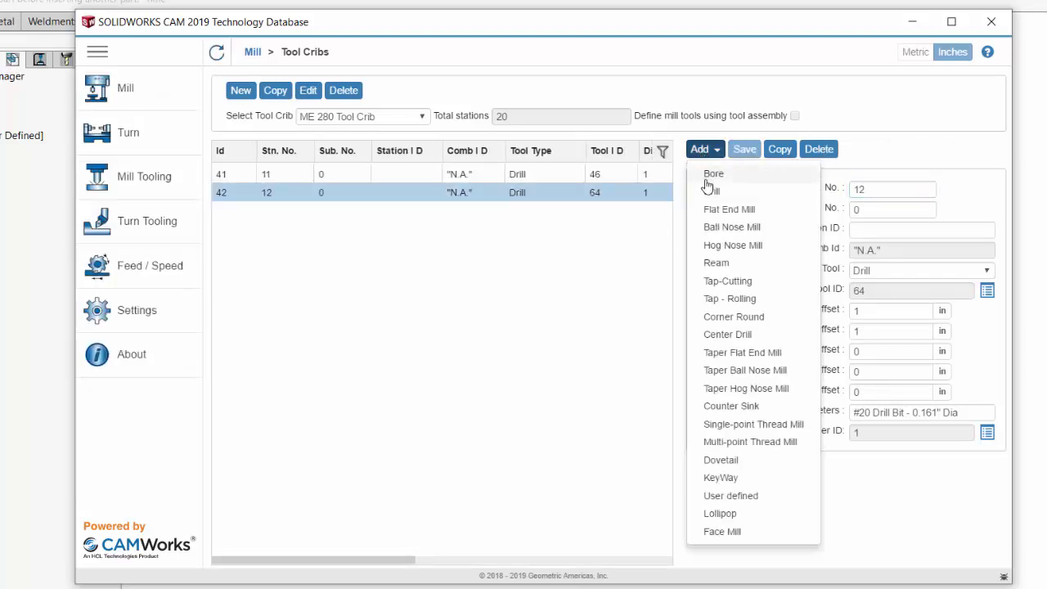
- Add the 1/4 EM CRB 4FL 3/4 LOC flat end mill (ID 46) at station 13, then close the database
left_click(725, 209)
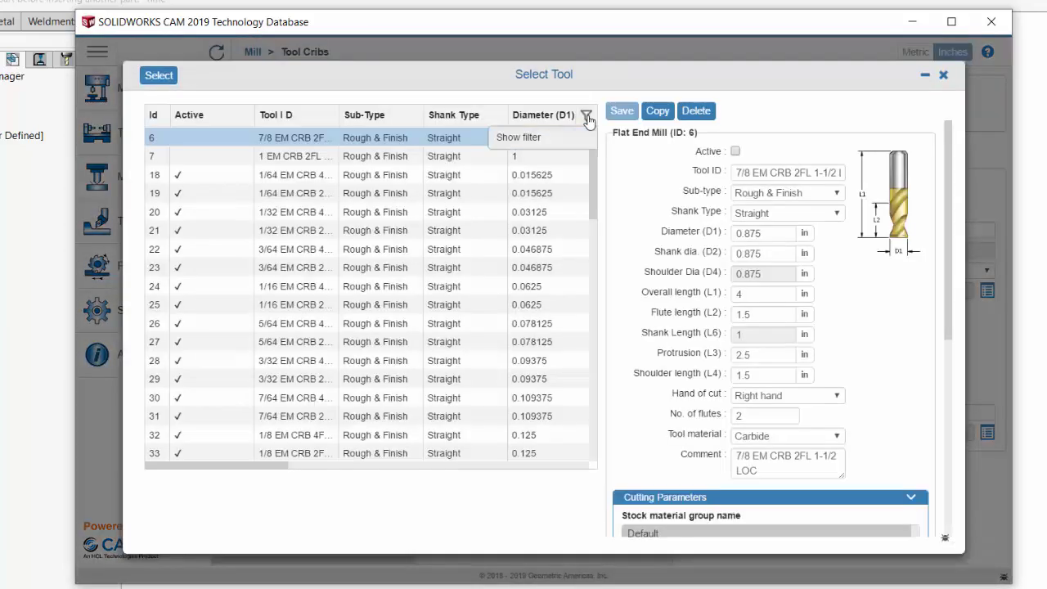
left_click(587, 117)
left_click(286, 136)
type("1")
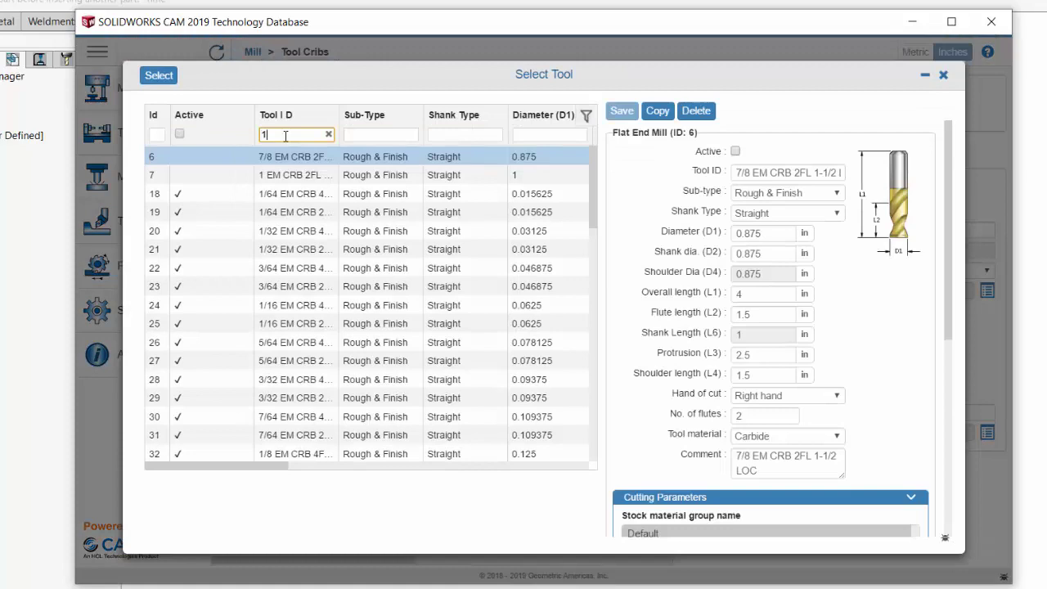
type("/4")
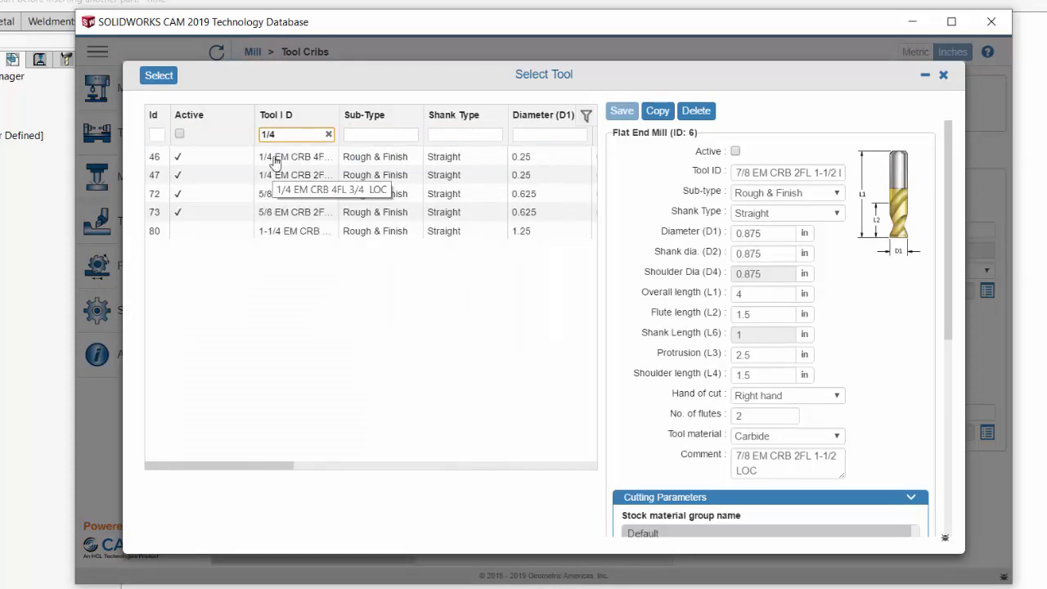
left_click(275, 161)
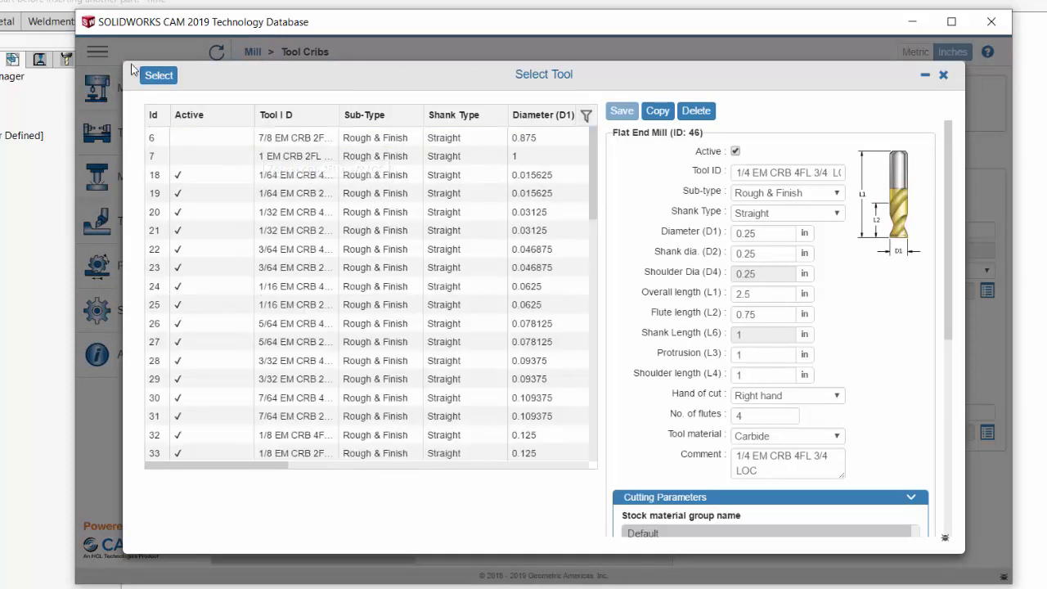
left_click(159, 75)
left_click(861, 189)
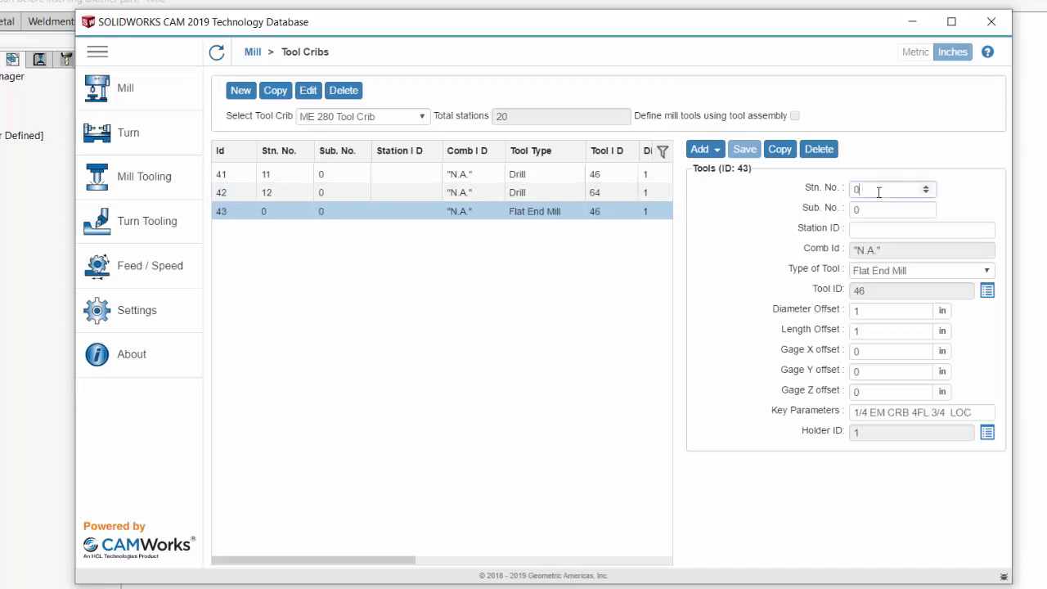
type("13")
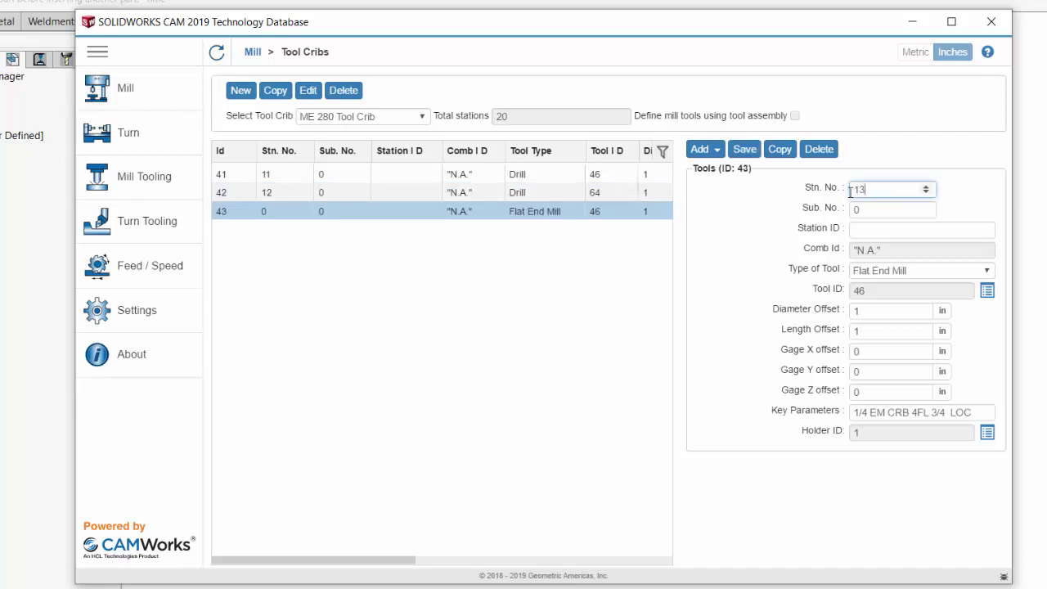
left_click(744, 149)
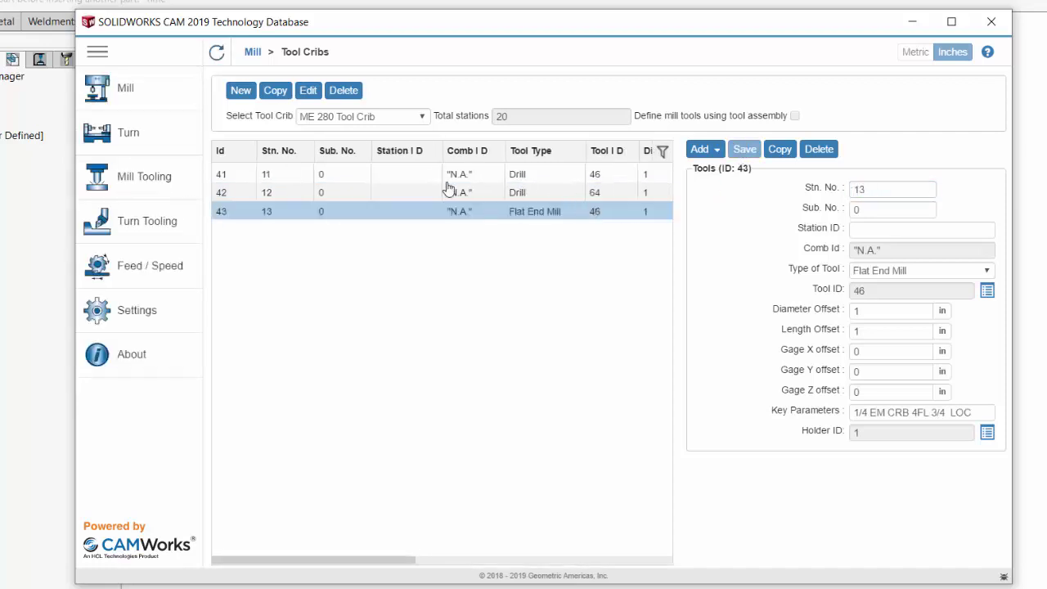
left_click(992, 21)
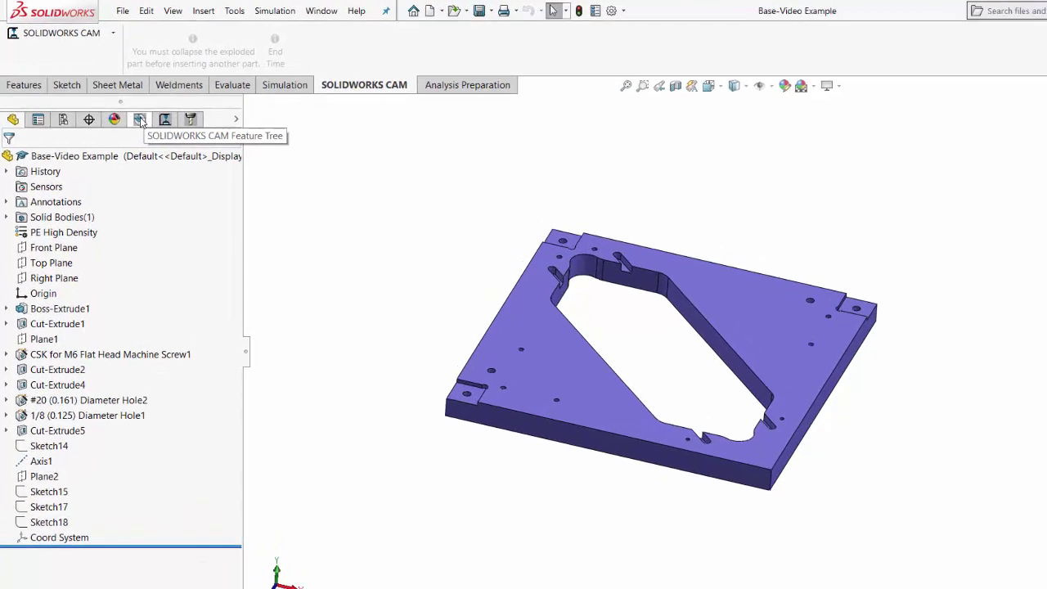
- Edit the Machine [Mill - Inch] definition in the CAM NC Manager and select Mill - Inch
left_click(140, 120)
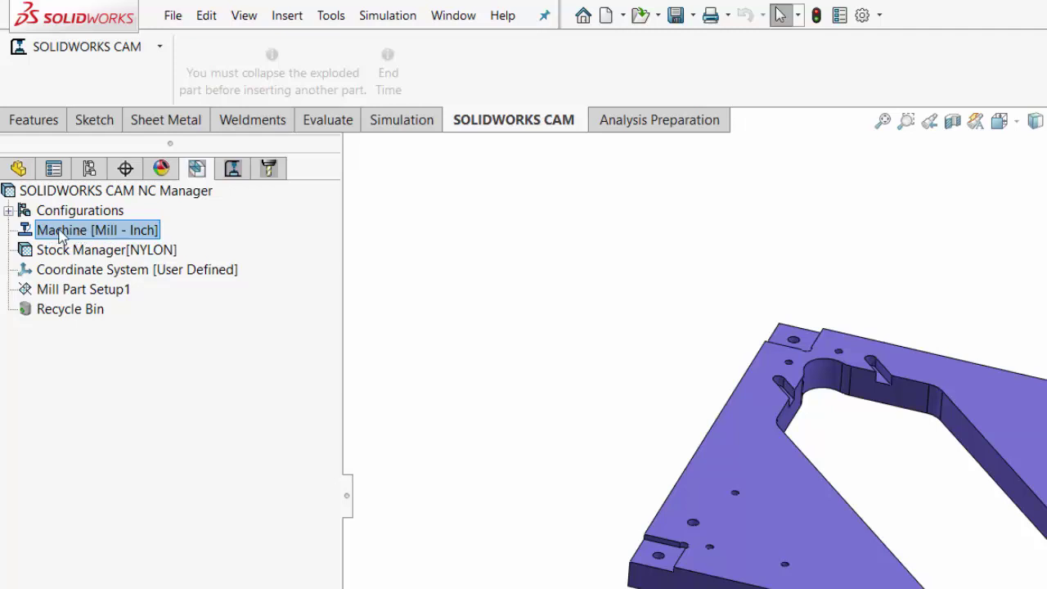
left_click(160, 48)
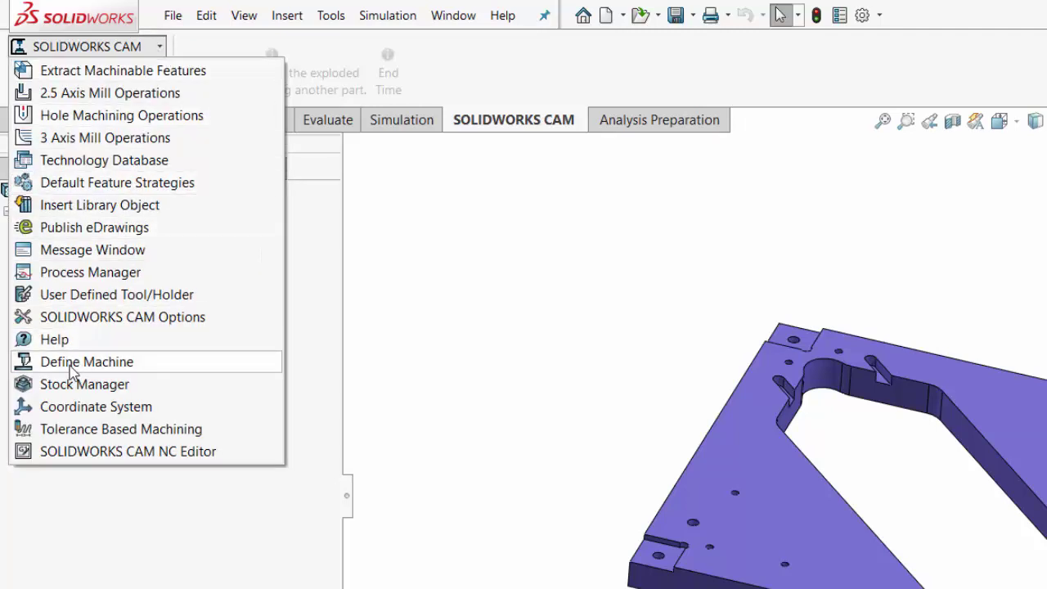
left_click(380, 321)
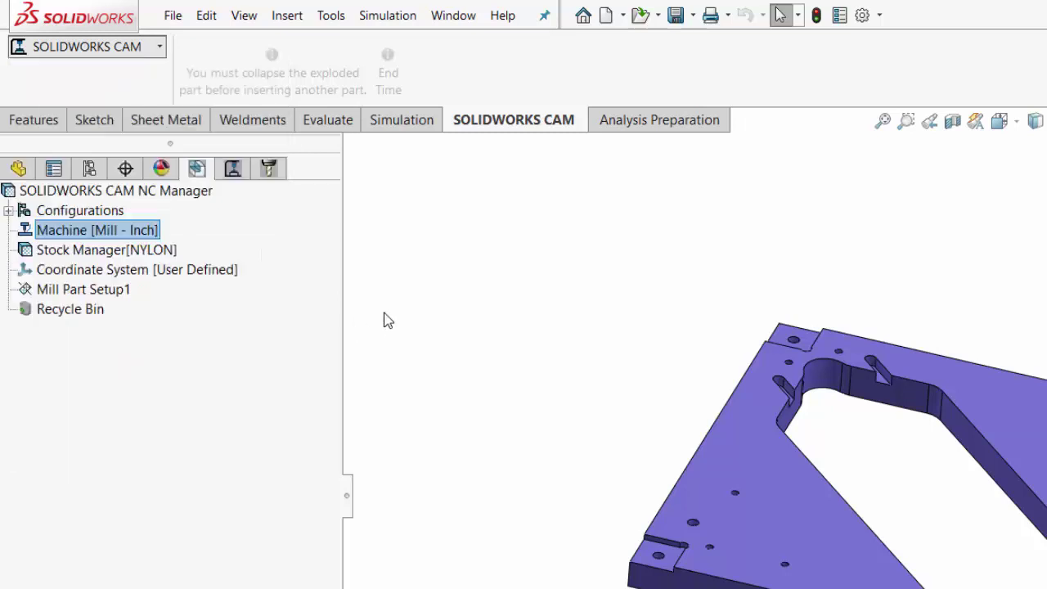
right_click(92, 236)
left_click(144, 244)
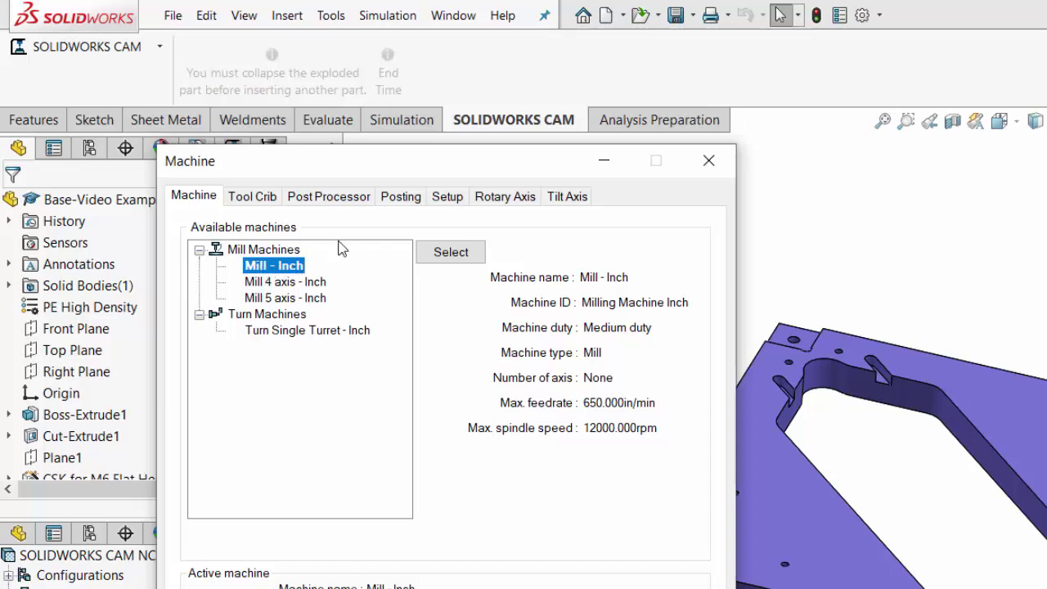
left_click(432, 251)
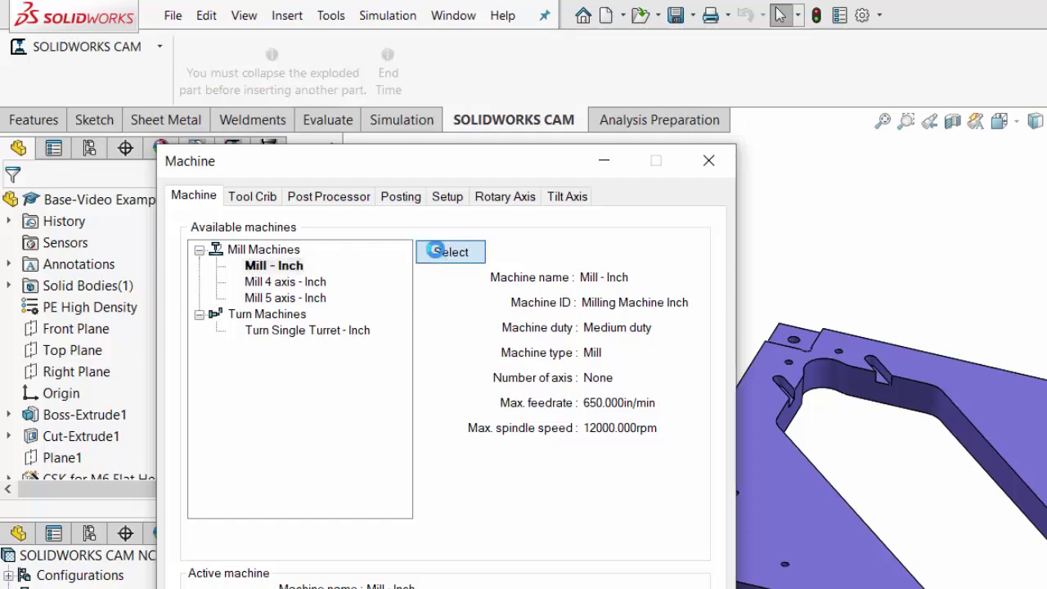
- Select ME 280 Tool Crib as the machine's crib and enable Use tool crib tools only
left_click(251, 197)
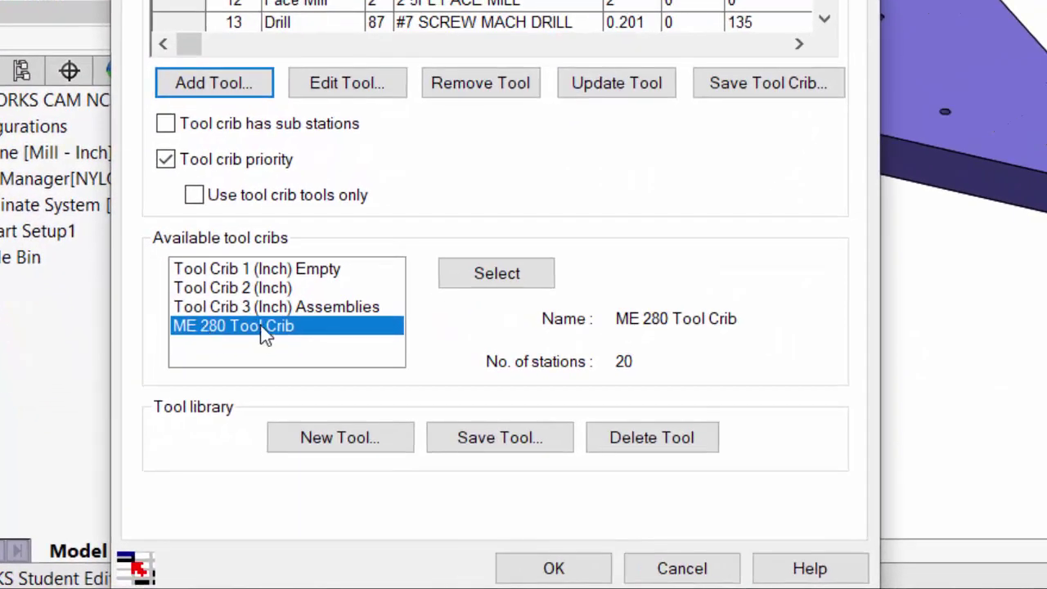
left_click(495, 276)
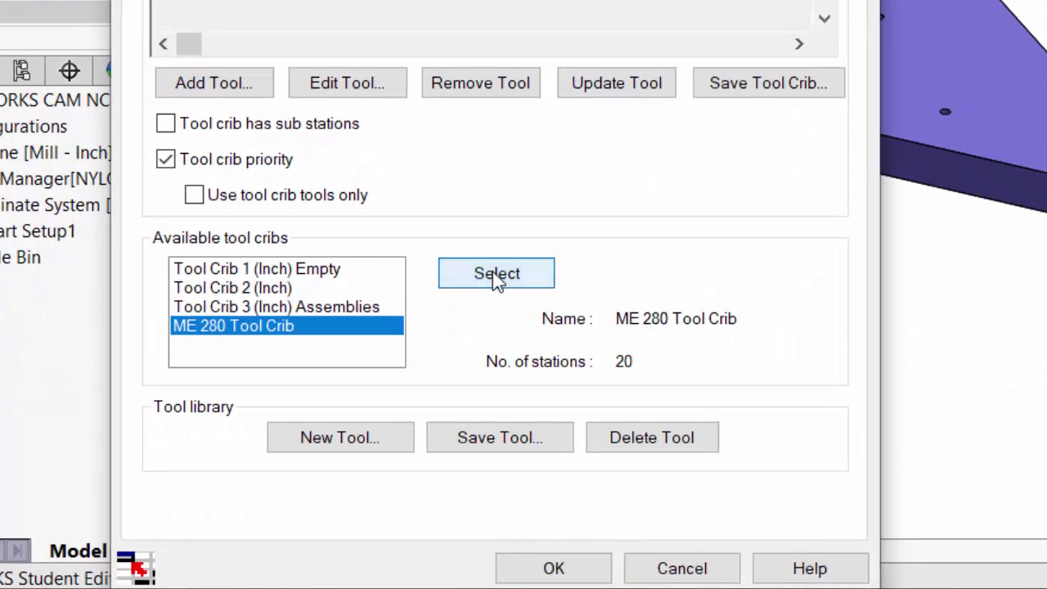
left_click(194, 198)
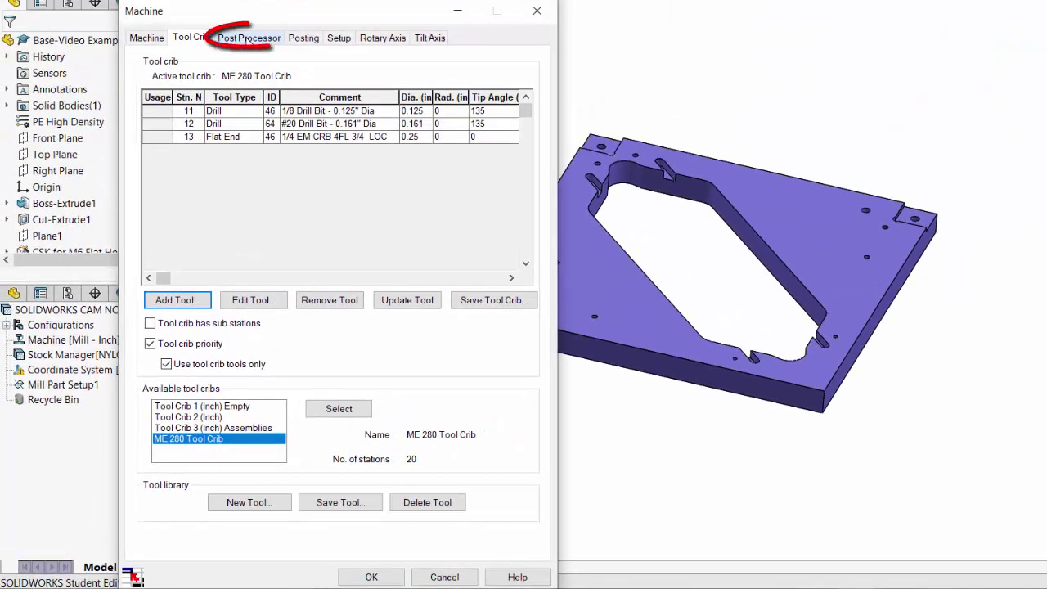
left_click(249, 39)
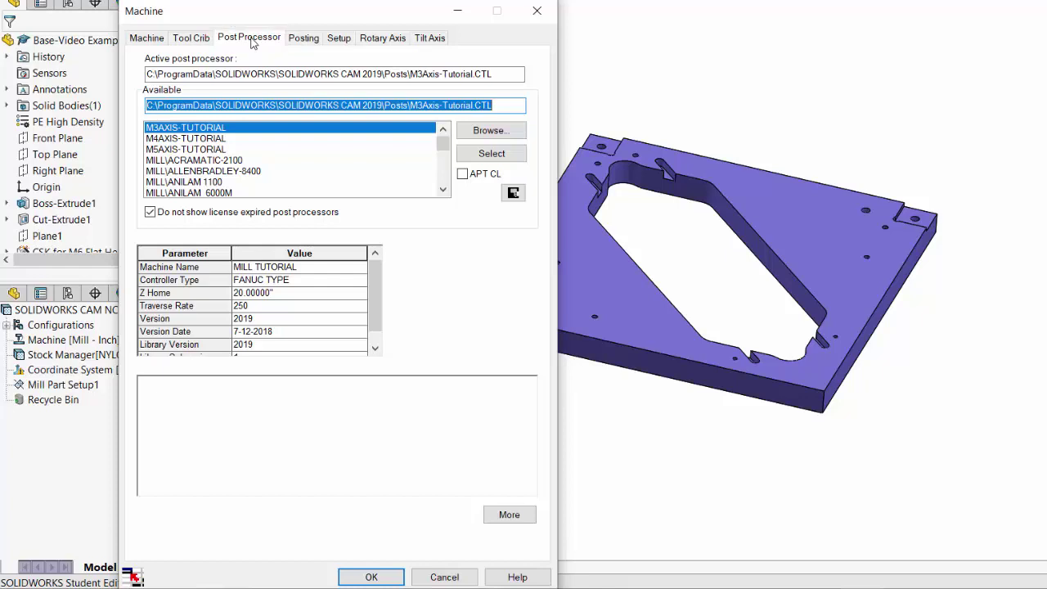
- Choose MILL\HAAS_VF3 as the post processor and close the Machine dialog with OK
left_click(441, 193)
left_click(442, 193)
left_click(442, 193)
left_click(442, 193)
scroll(441, 193, "down", 5)
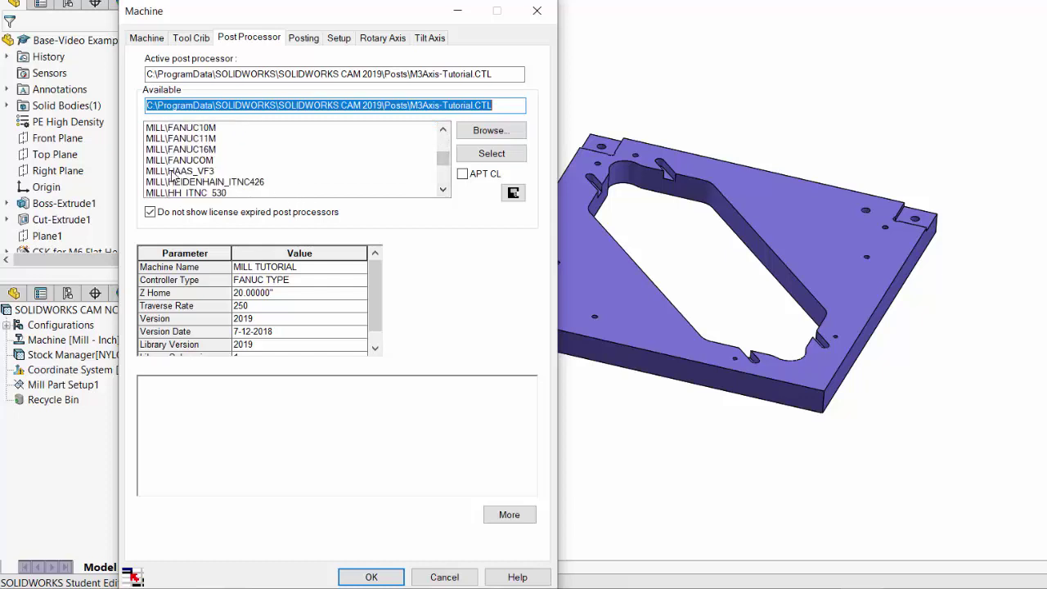
left_click(184, 171)
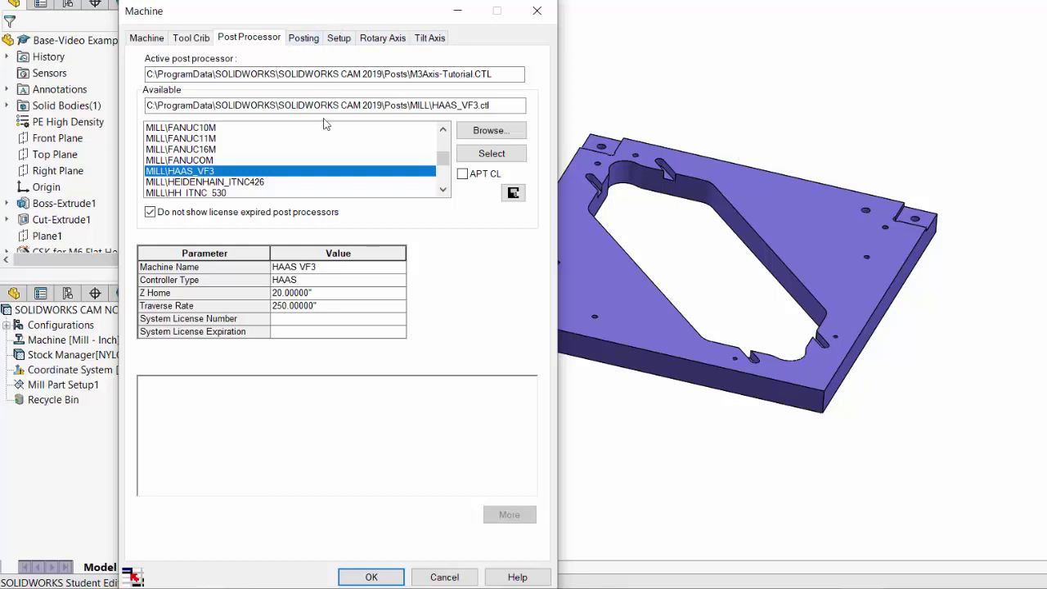
left_click(369, 577)
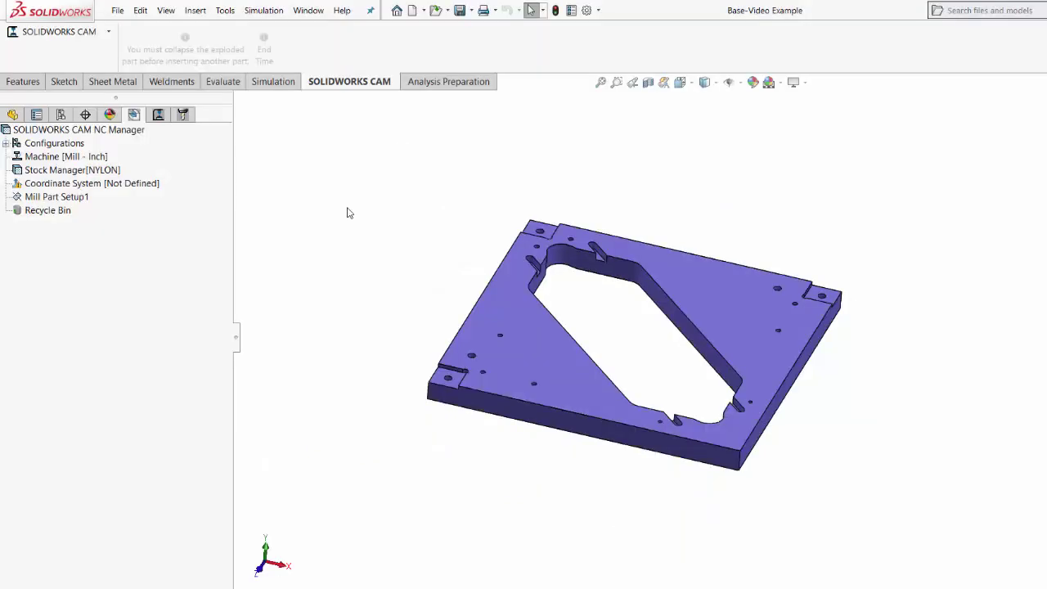
- Edit the definition of Stock Manager[NYLON] from the CAM NC Manager tree
left_click(70, 172)
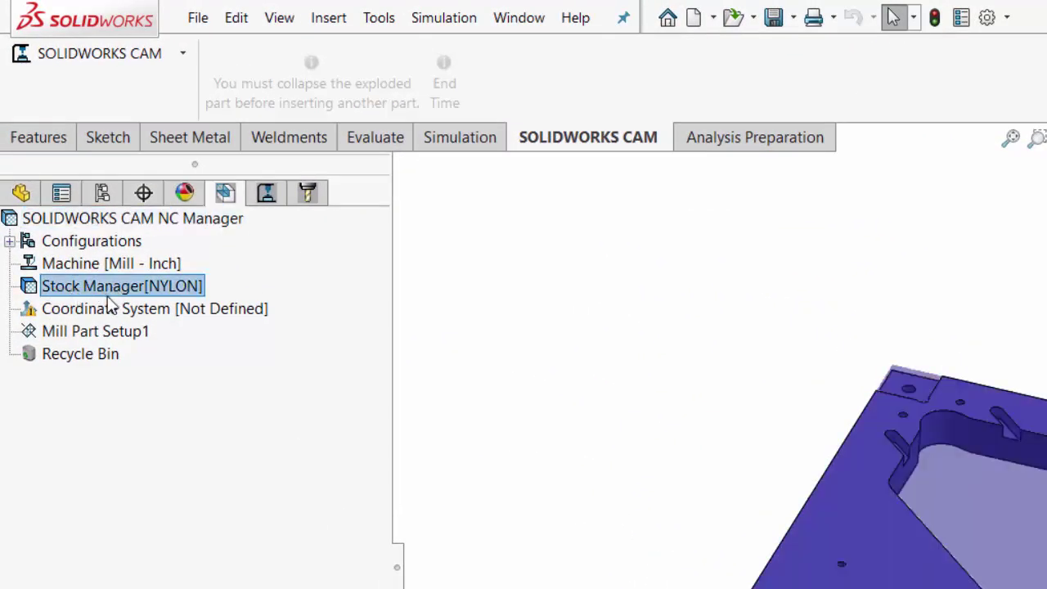
left_click(181, 51)
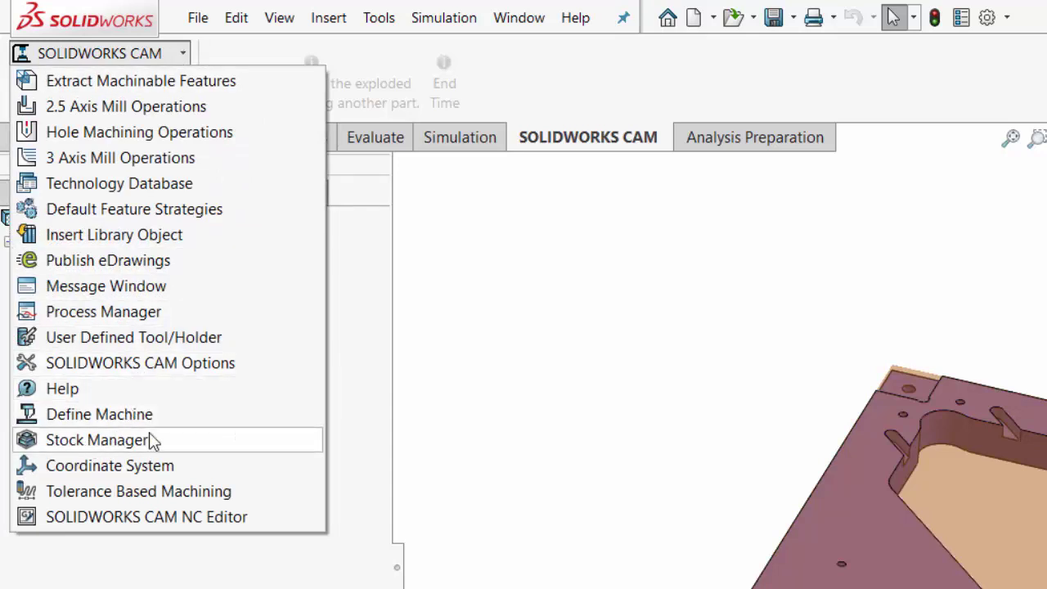
left_click(119, 442)
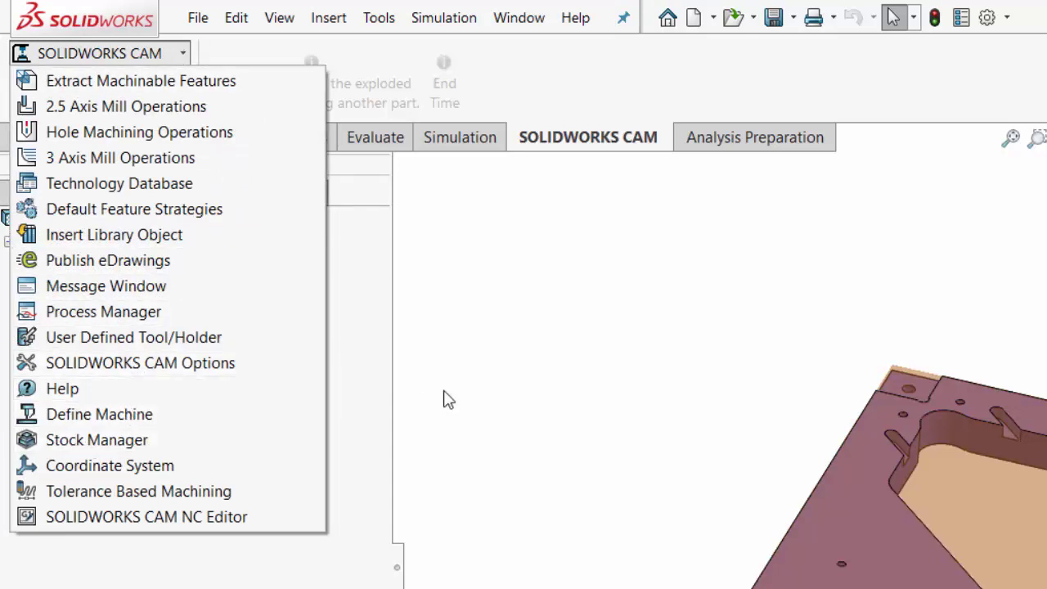
right_click(117, 299)
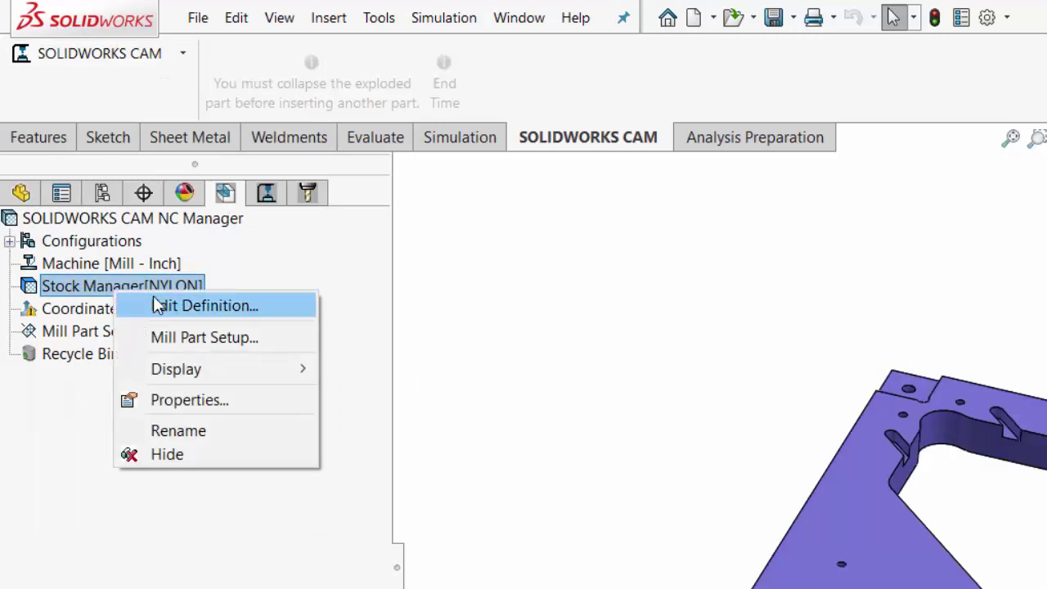
left_click(157, 303)
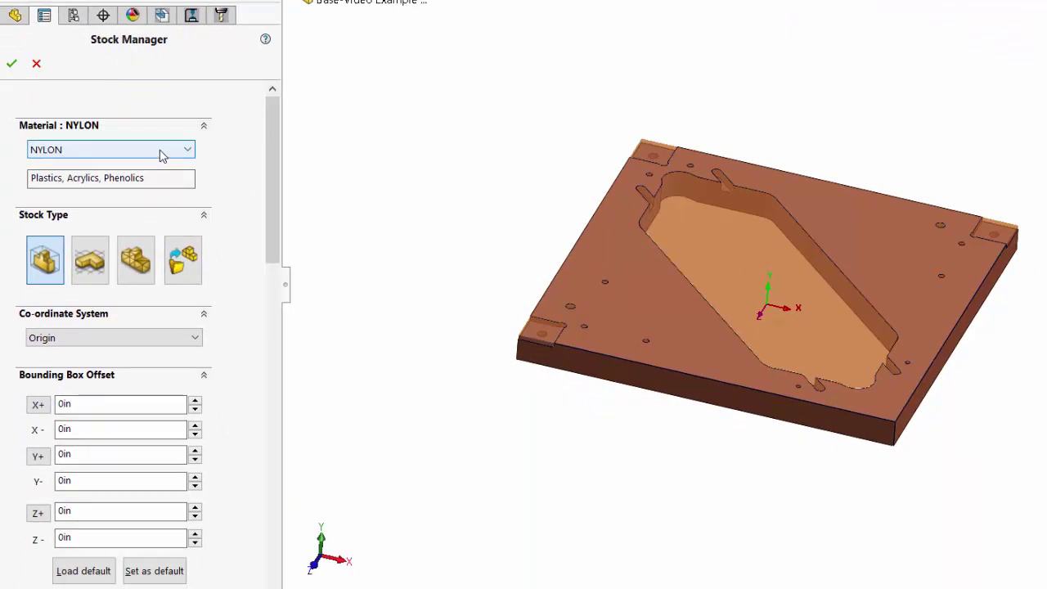
- Keep NYLON as the stock material and accept the Stock Manager settings
left_click(161, 154)
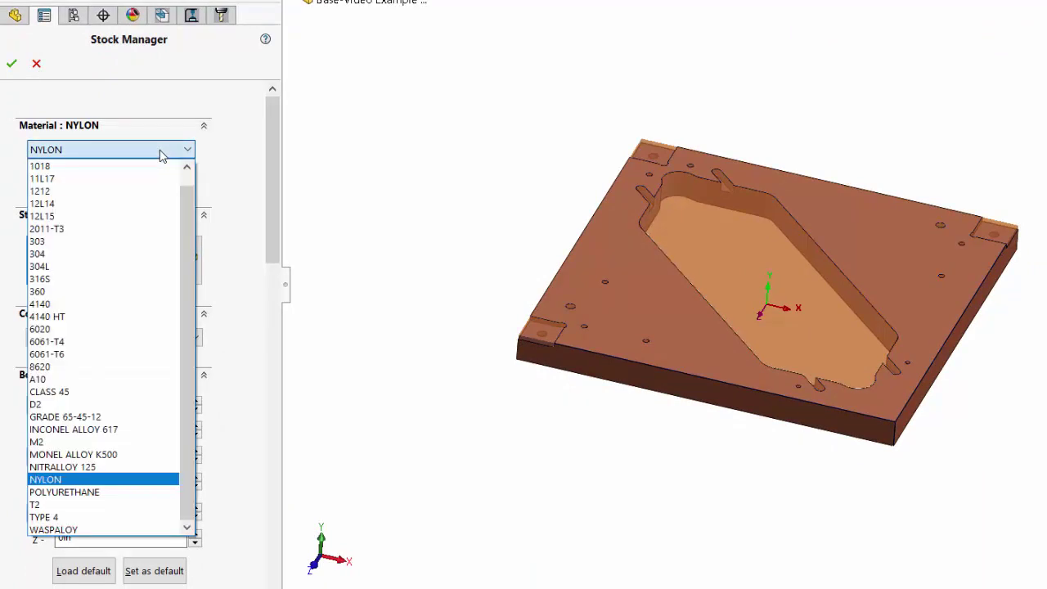
left_click(57, 482)
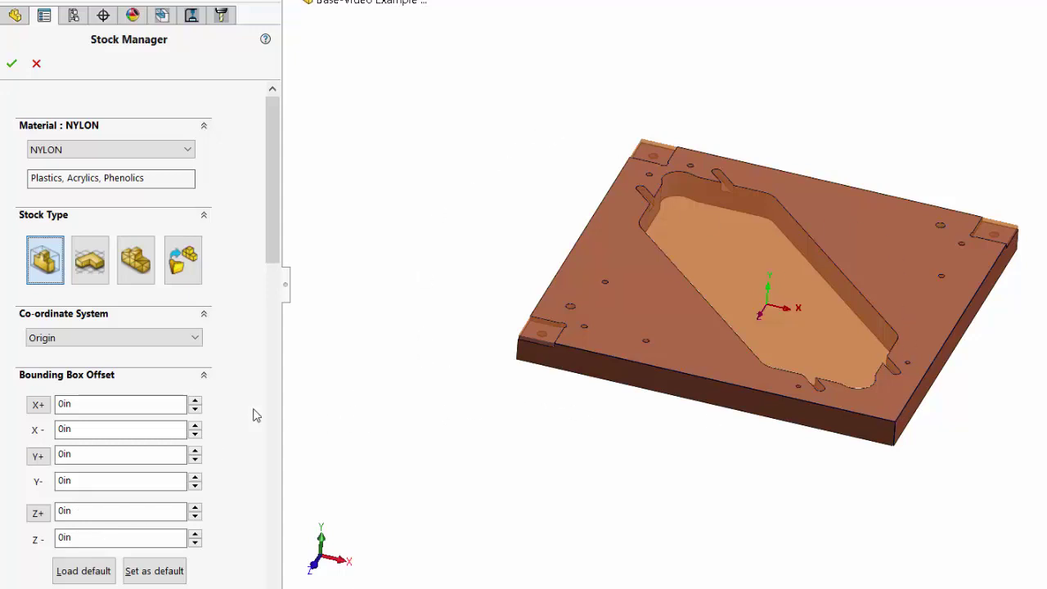
left_click(11, 63)
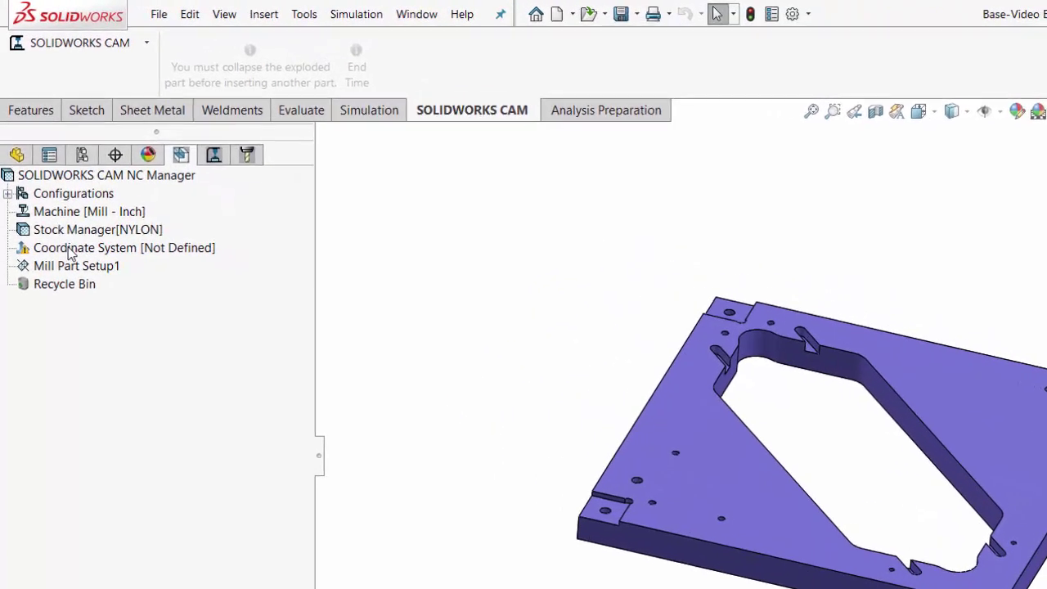
left_click(156, 47)
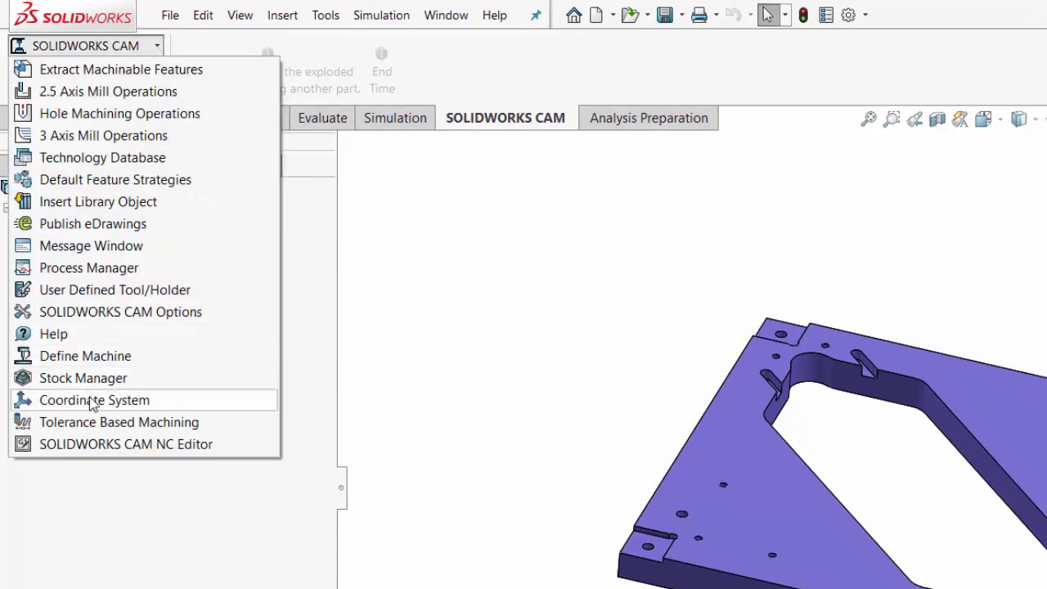
- Define the fixture coordinate system at the plate corner: X along the front edge, Y reversed along the side
left_click(436, 381)
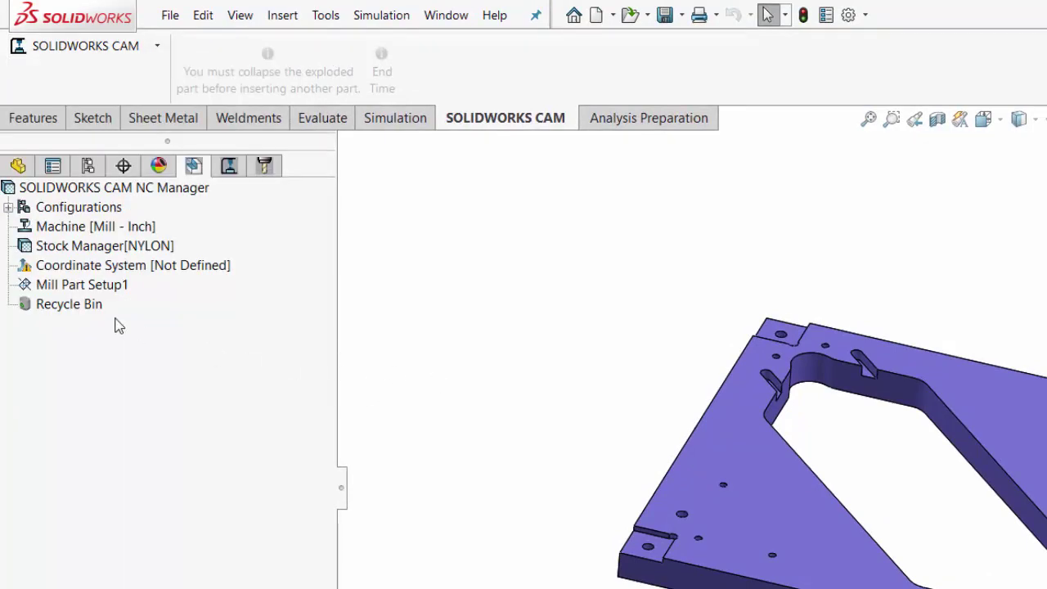
right_click(85, 271)
left_click(135, 279)
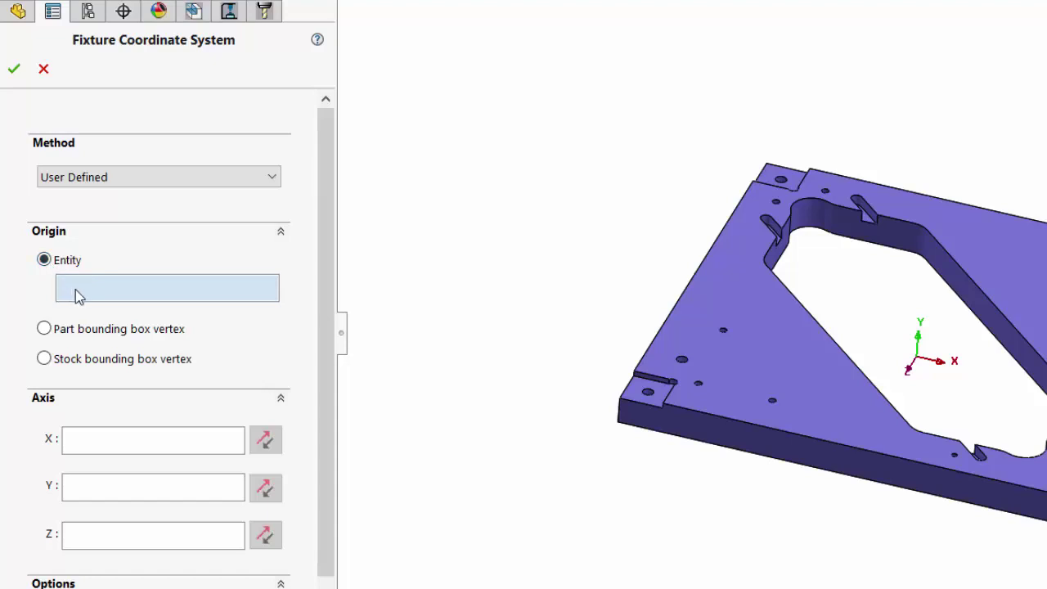
left_click(620, 431)
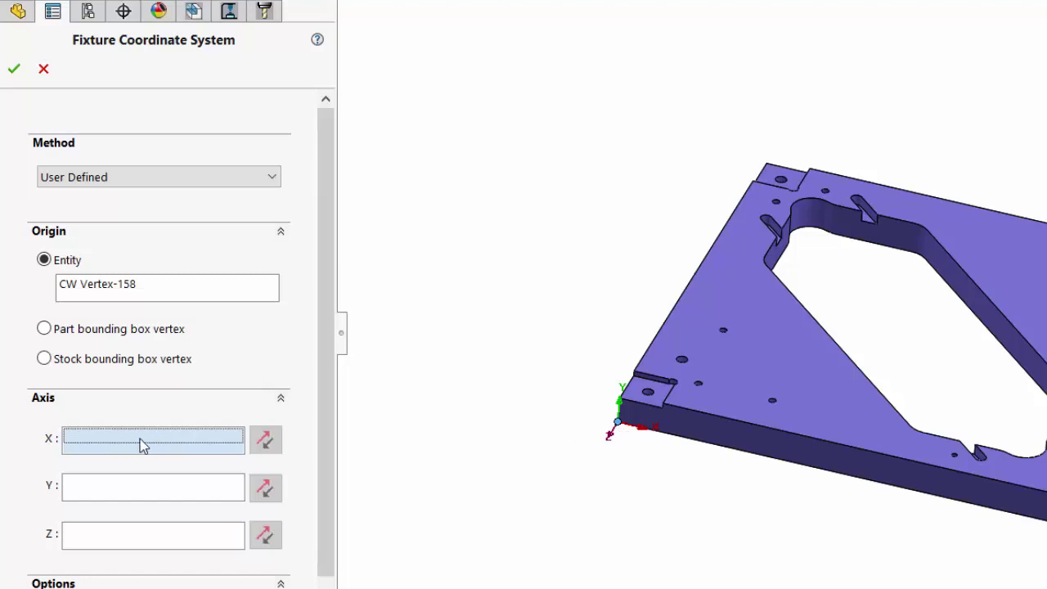
left_click(688, 444)
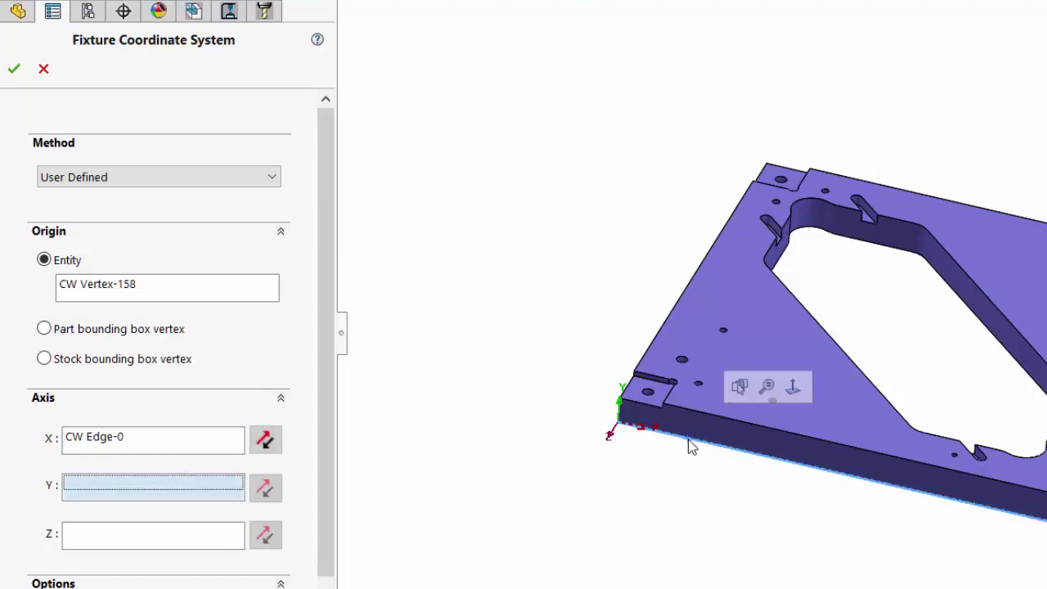
middle_click_drag(519, 409, 945, 440)
left_click(945, 439)
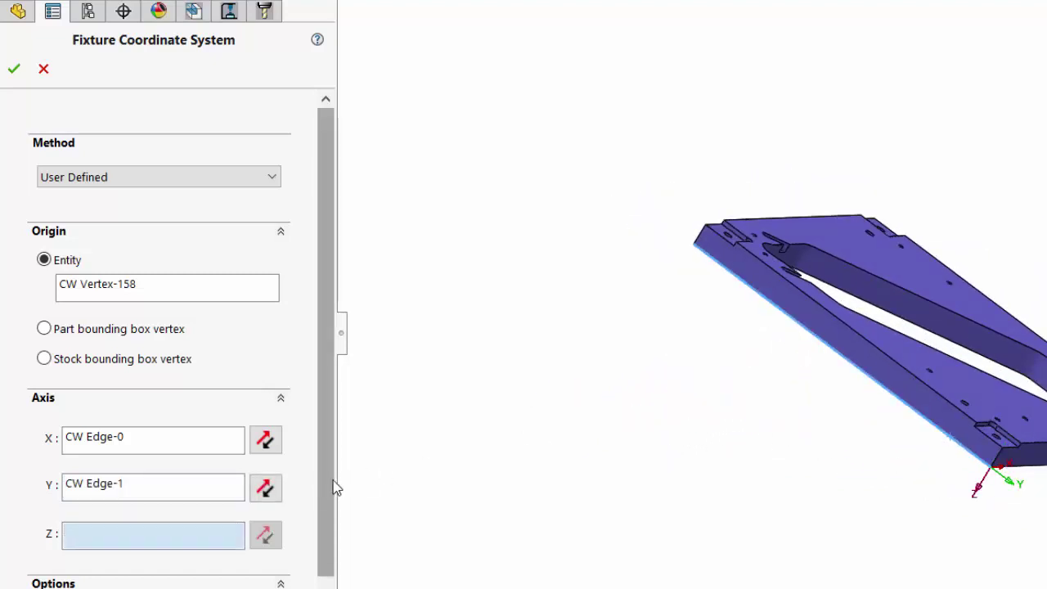
left_click(267, 489)
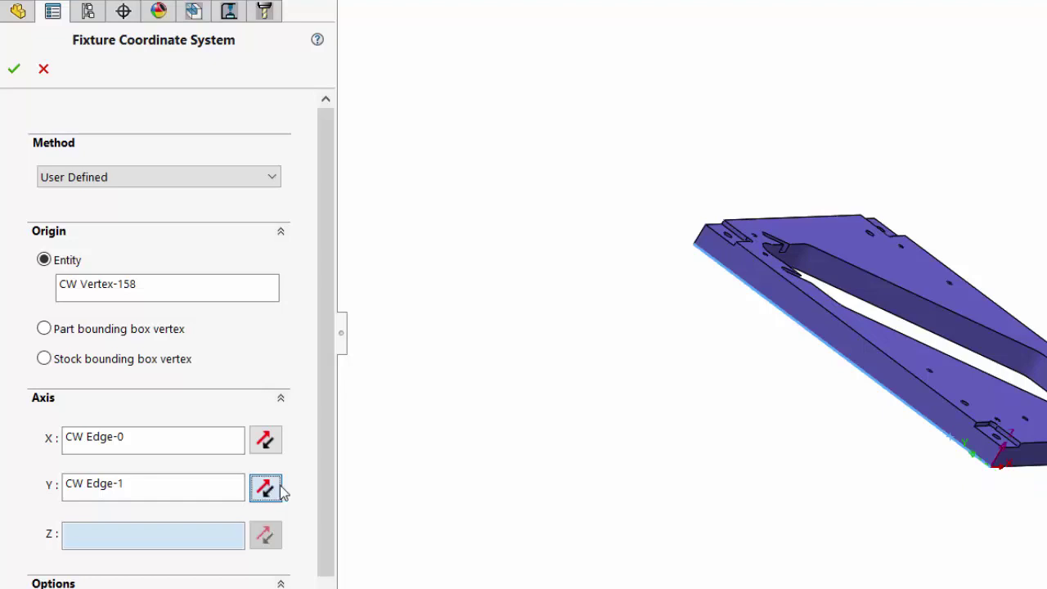
middle_click_drag(864, 456, 719, 449)
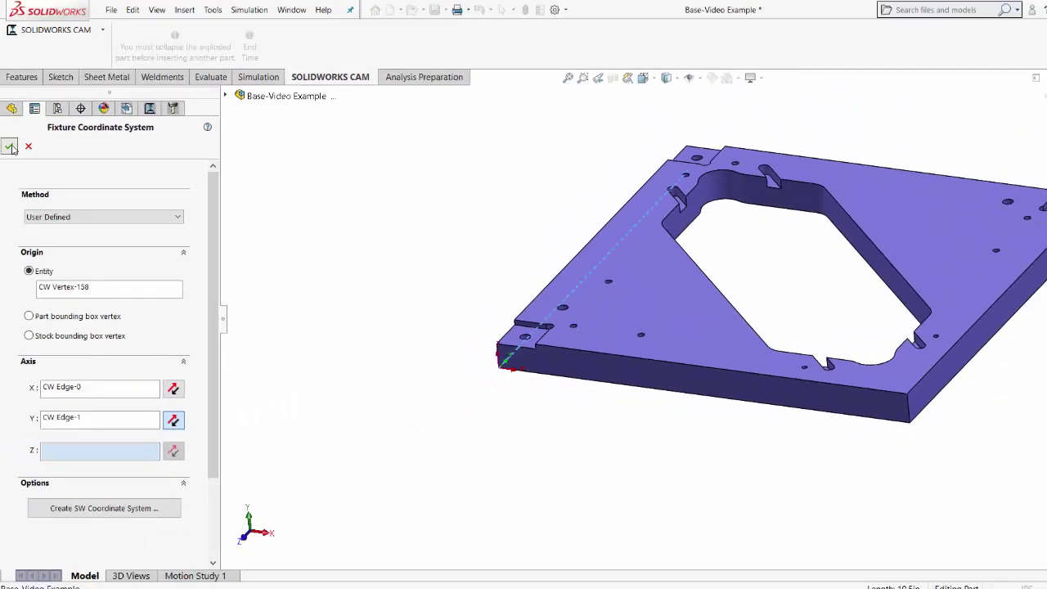
key("Return")
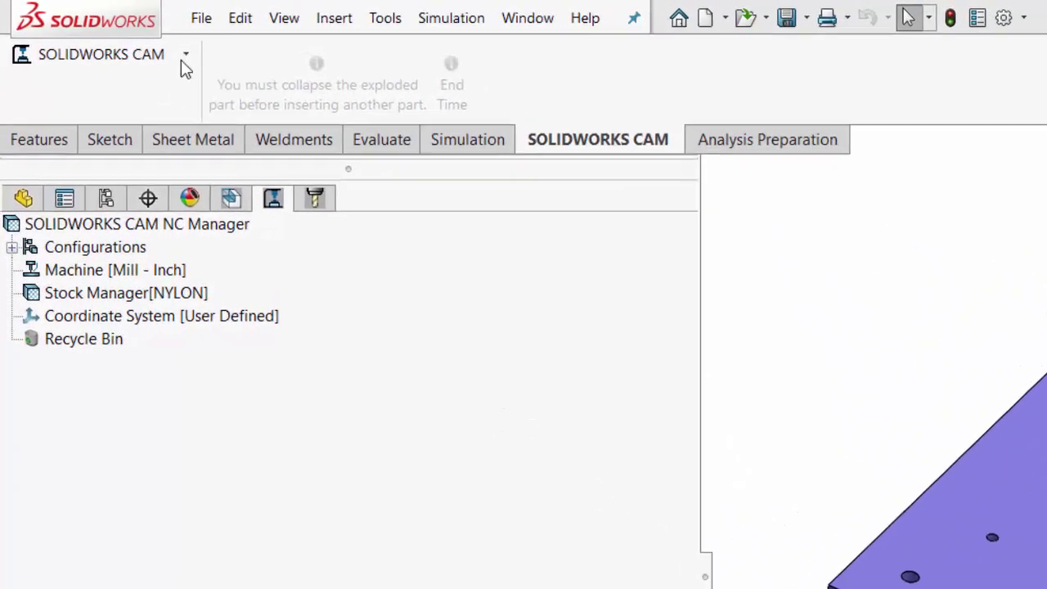
- Run Extract Machinable Features on the plate, then orbit and zoom to inspect the recognized features
left_click(193, 61)
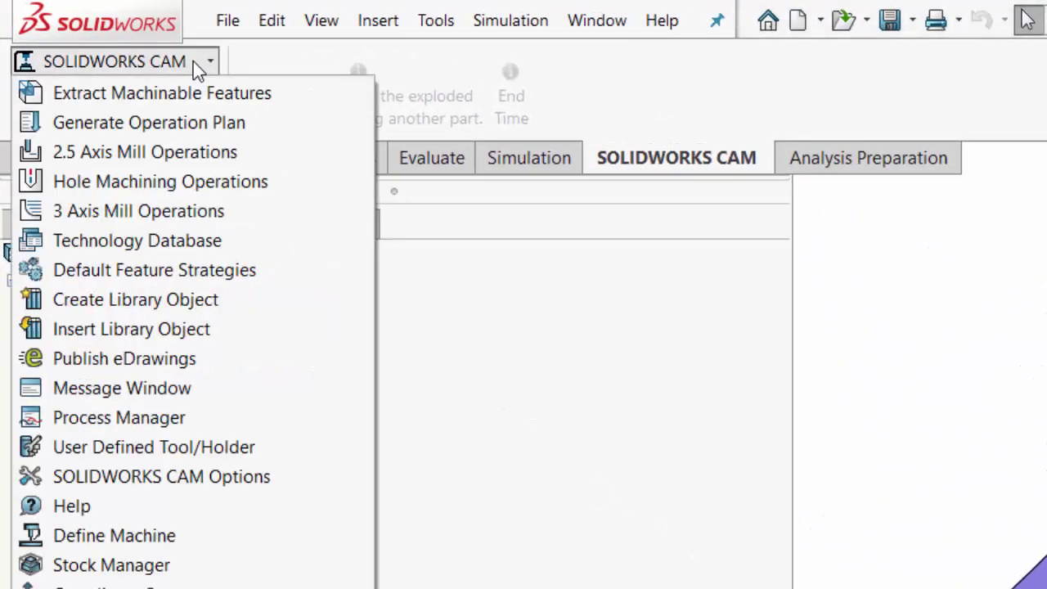
left_click(167, 95)
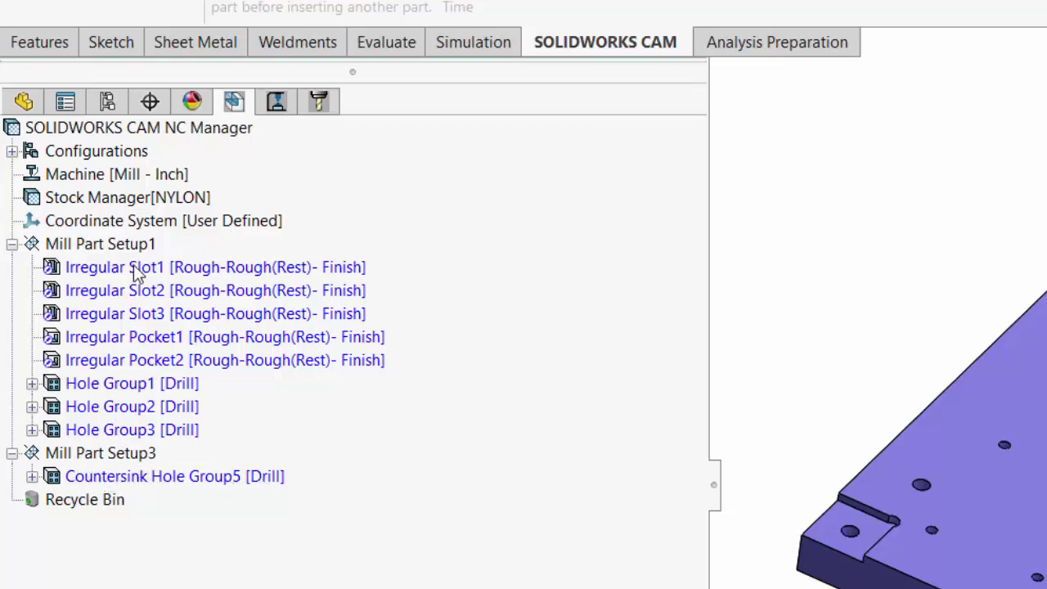
middle_click_drag(621, 523, 229, 153)
scroll(389, 198, "down", 5)
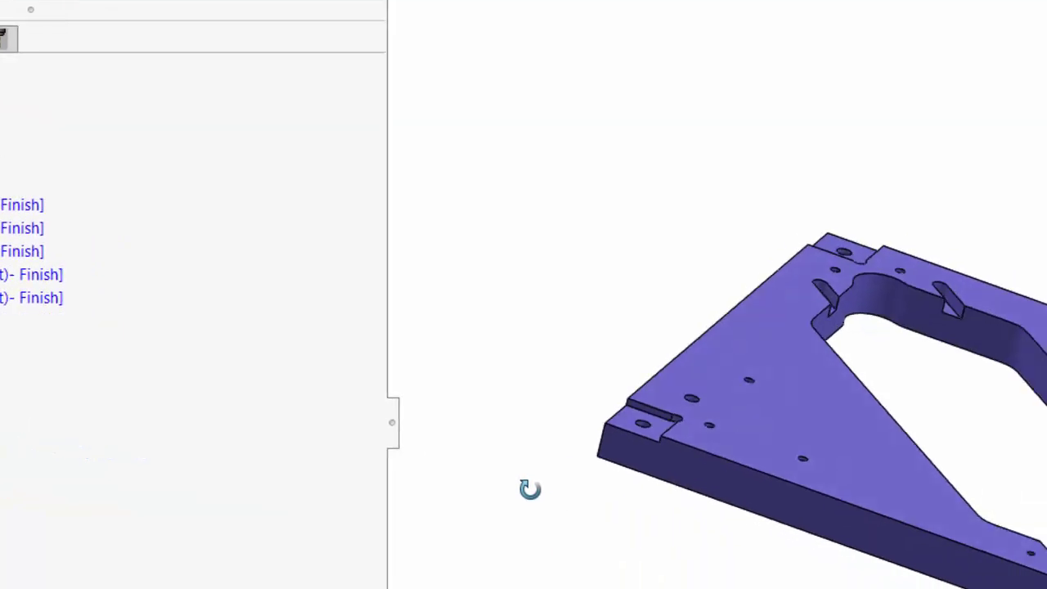
scroll(391, 204, "down", 3)
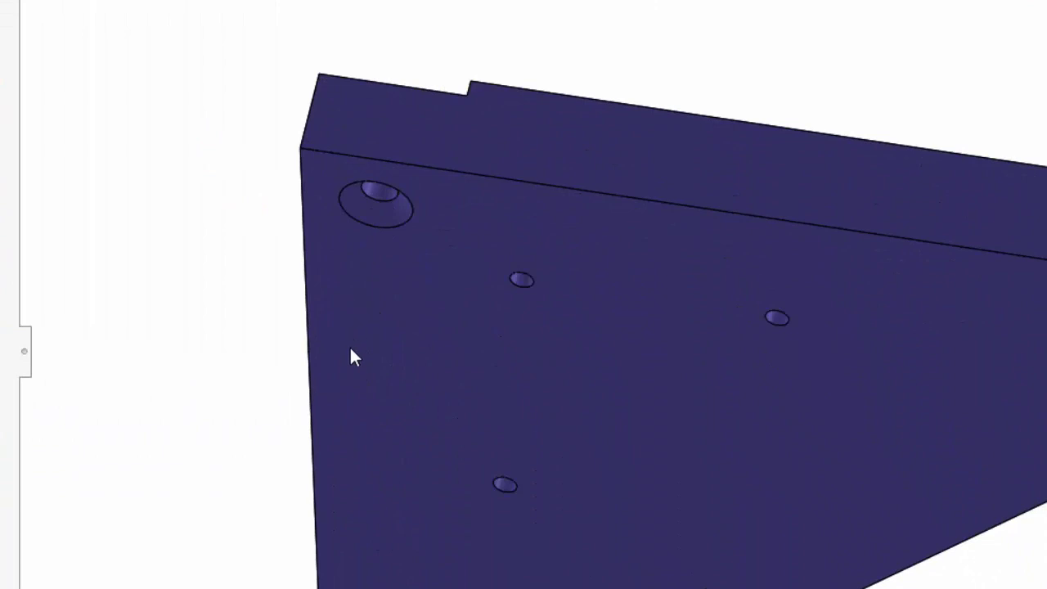
scroll(370, 180, "up", 2)
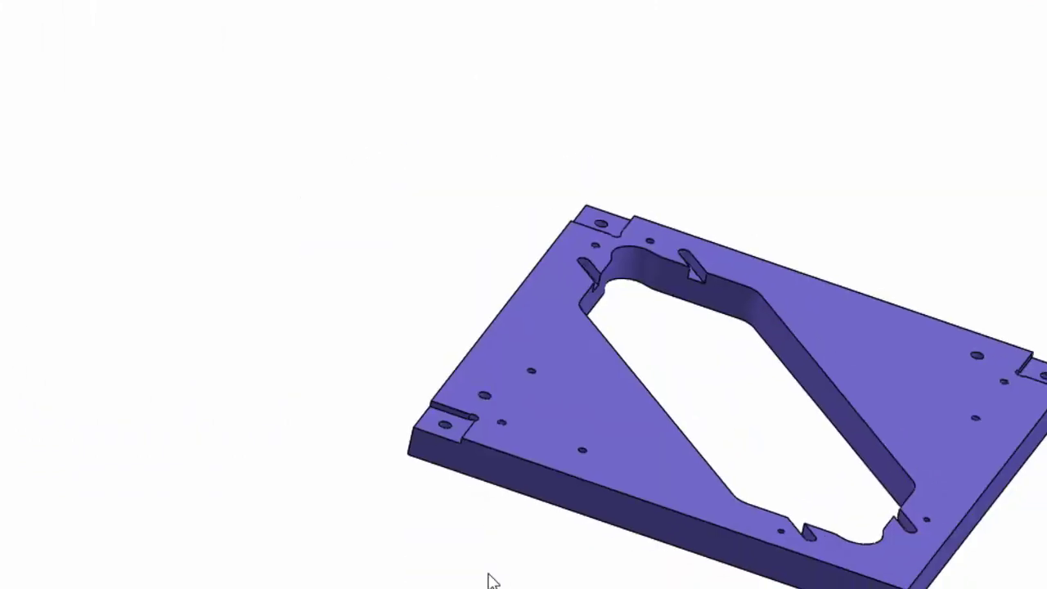
middle_click_drag(489, 577, 479, 165)
middle_click_drag(297, 379, 322, 473)
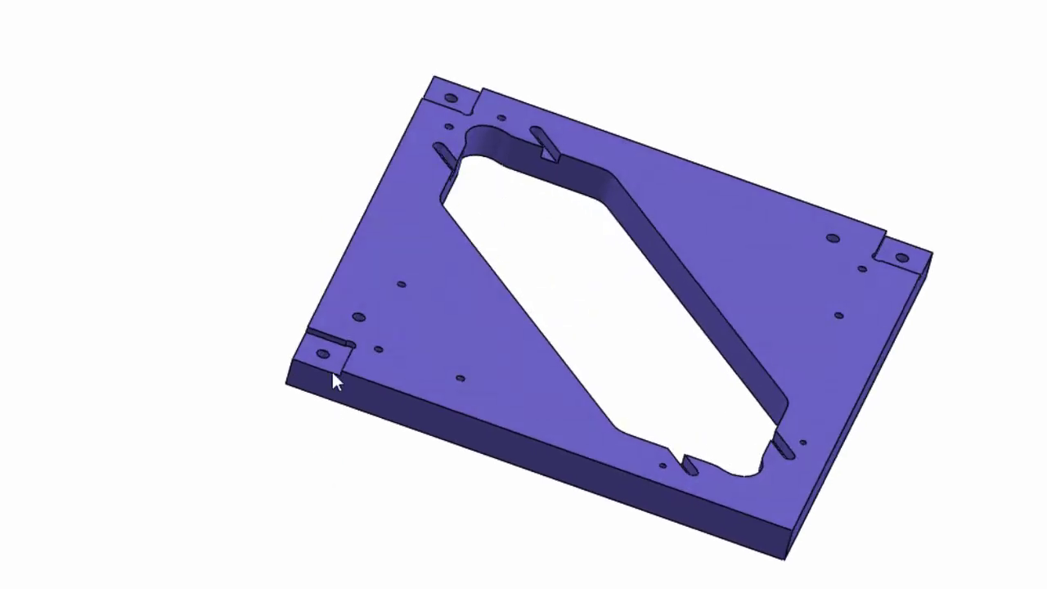
middle_click_drag(314, 398, 365, 122)
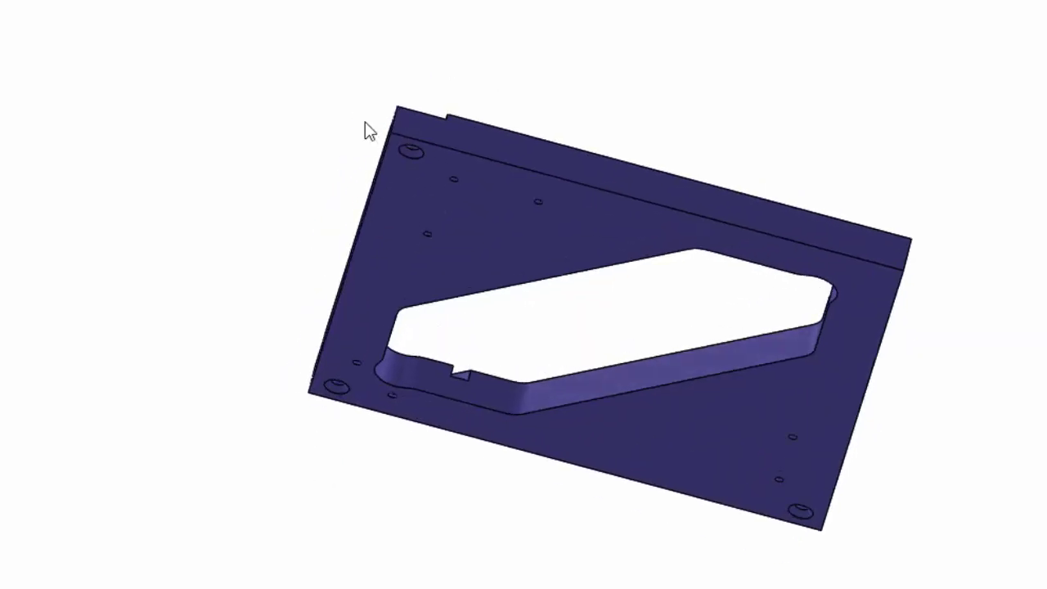
scroll(424, 155, "up", 3)
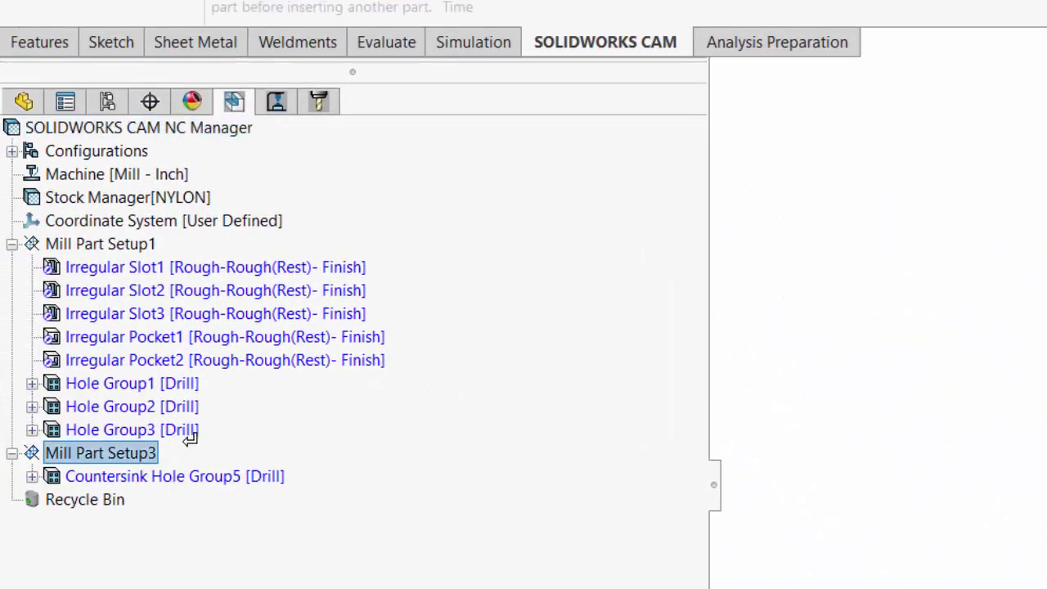
- Drag Countersink Hole Group5 under Hole Group3 in Mill Part Setup1, then delete Mill Part Setup3
left_click(188, 430)
left_click_drag(188, 431, 188, 429)
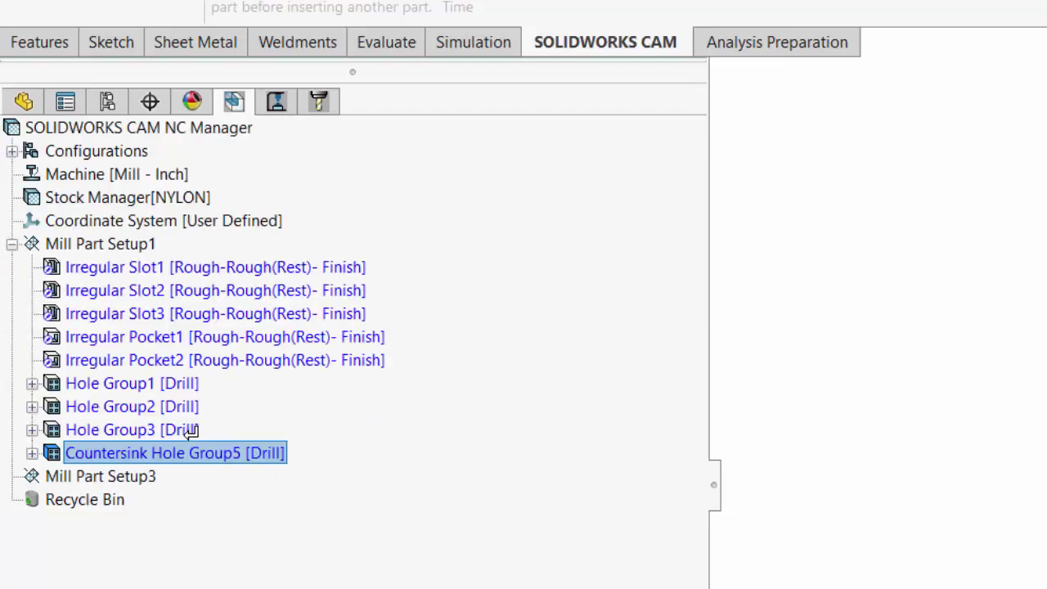
right_click(139, 481)
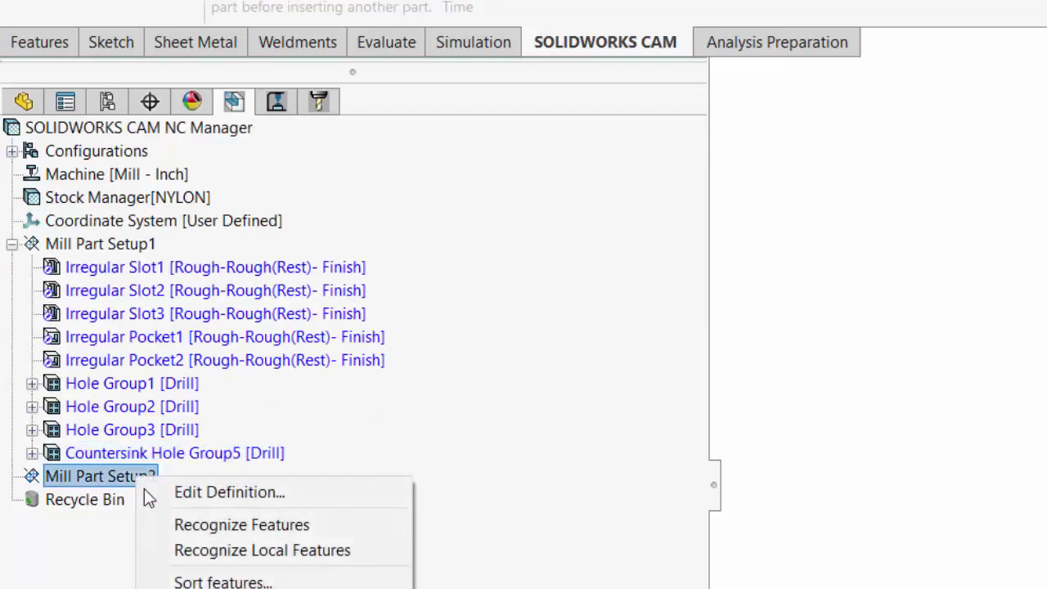
key("Delete")
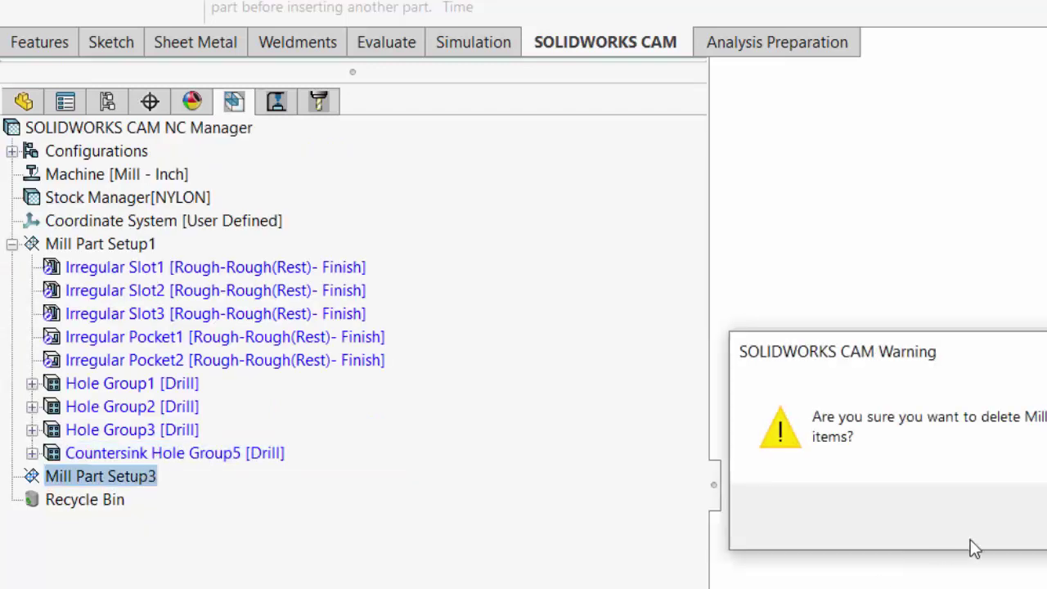
left_click(976, 548)
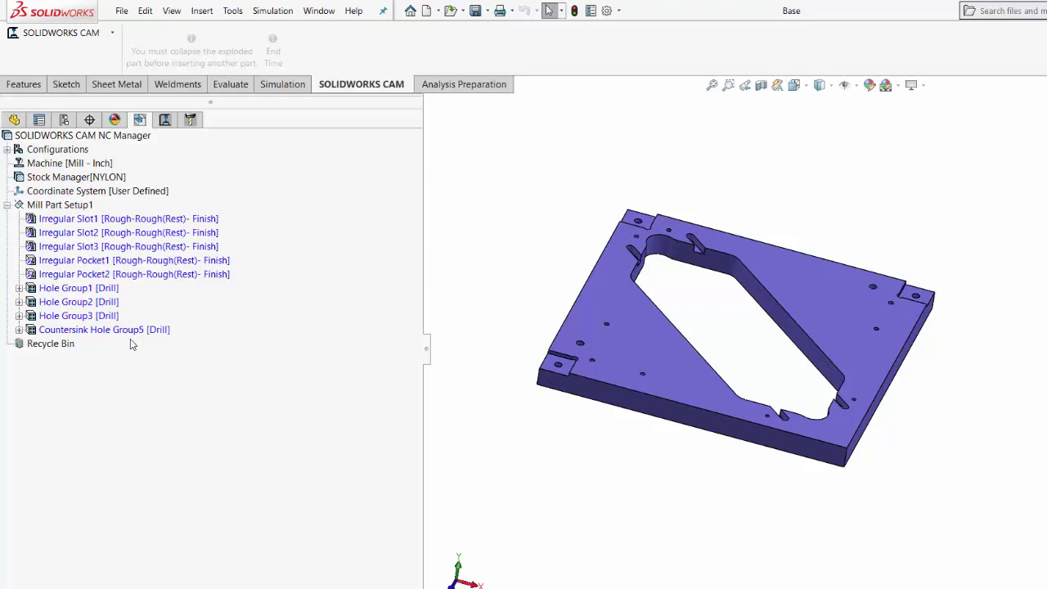
- Run Generate Operation Plan on Mill Part Setup1 to create its rough, contour and drill operations
right_click(74, 206)
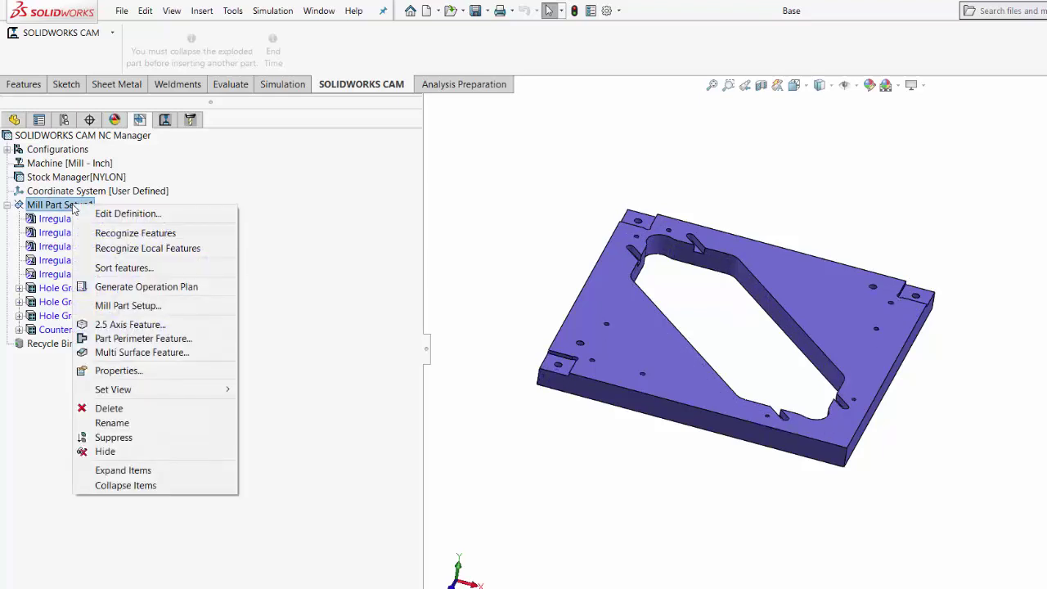
left_click(124, 288)
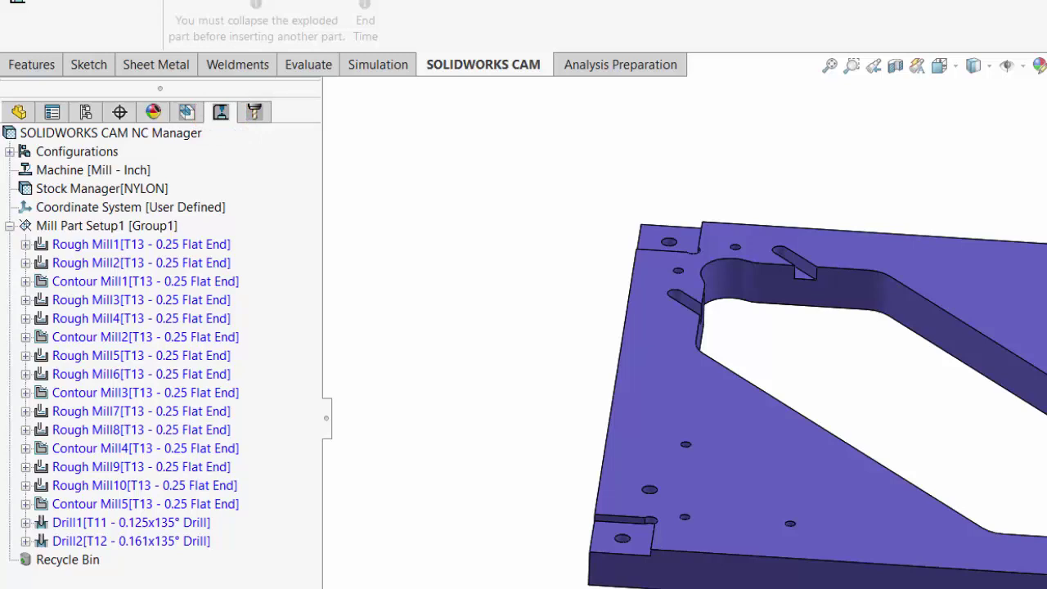
- Show the Feature Tree, where Hole Group2 and Countersink Hole Group5 still have no operations
left_click(189, 114)
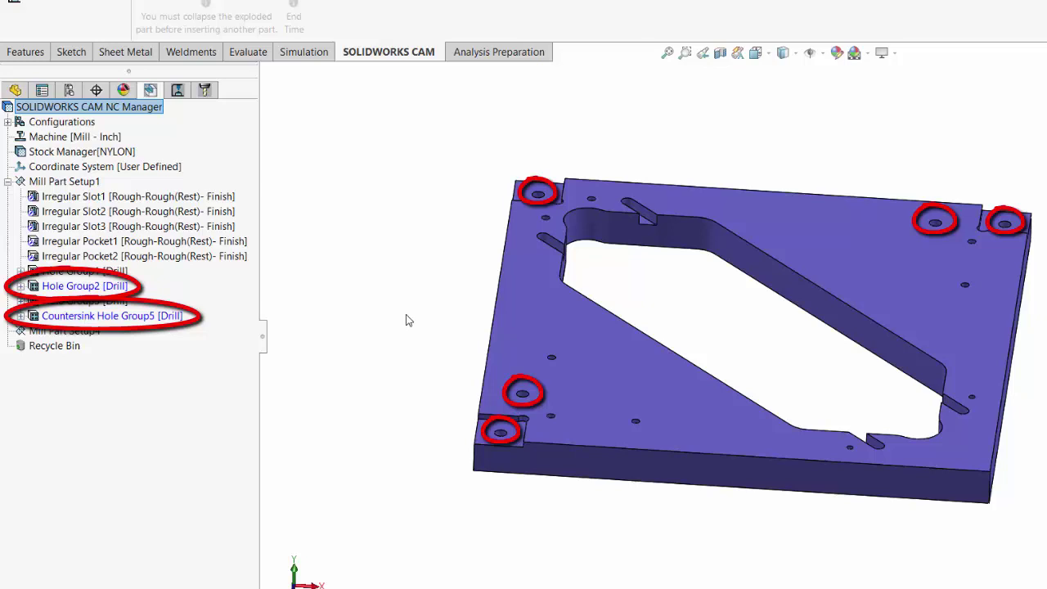
- Show the Operation Tree with its rough mills, contour mills, Drill1 (T11) and Drill2 (T12)
left_click_drag(181, 78, 178, 94)
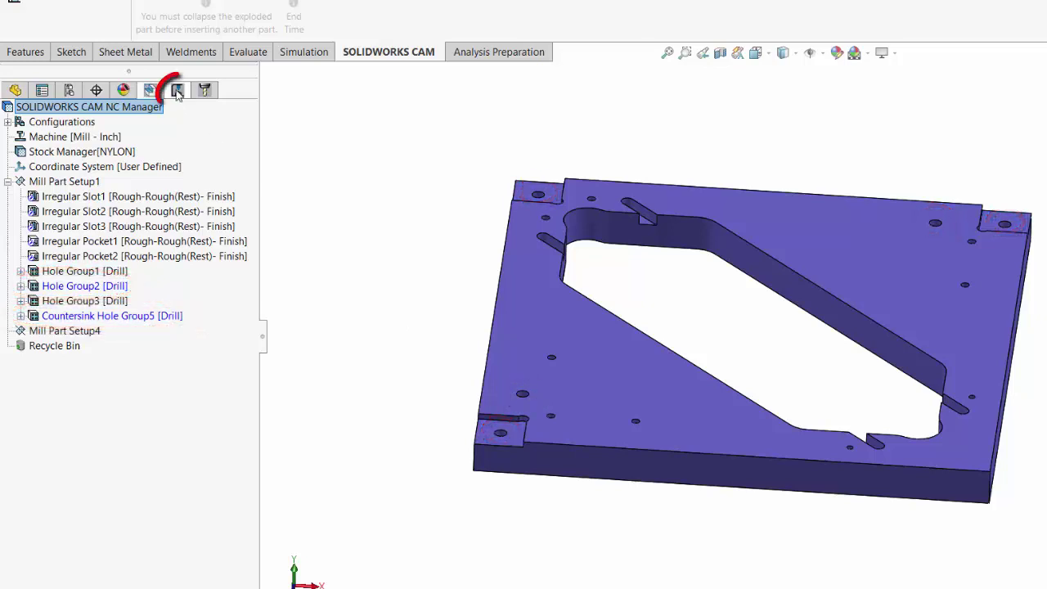
left_click(178, 92)
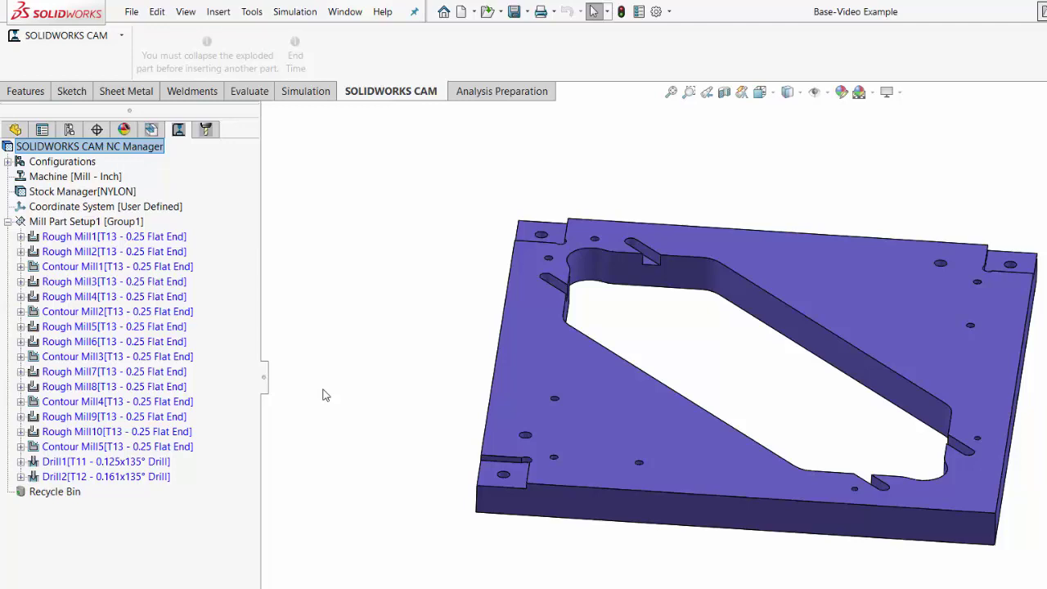
- Create Drill operations with tool T13 0.25 Flat End on Hole Group2 and Countersink Hole Group5
left_click(121, 39)
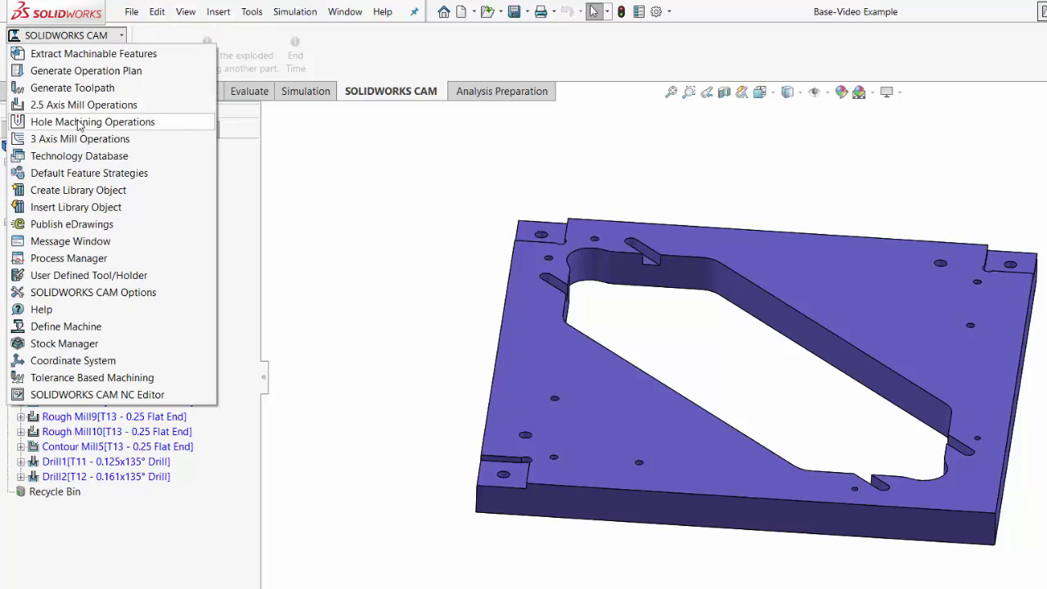
left_click(245, 122)
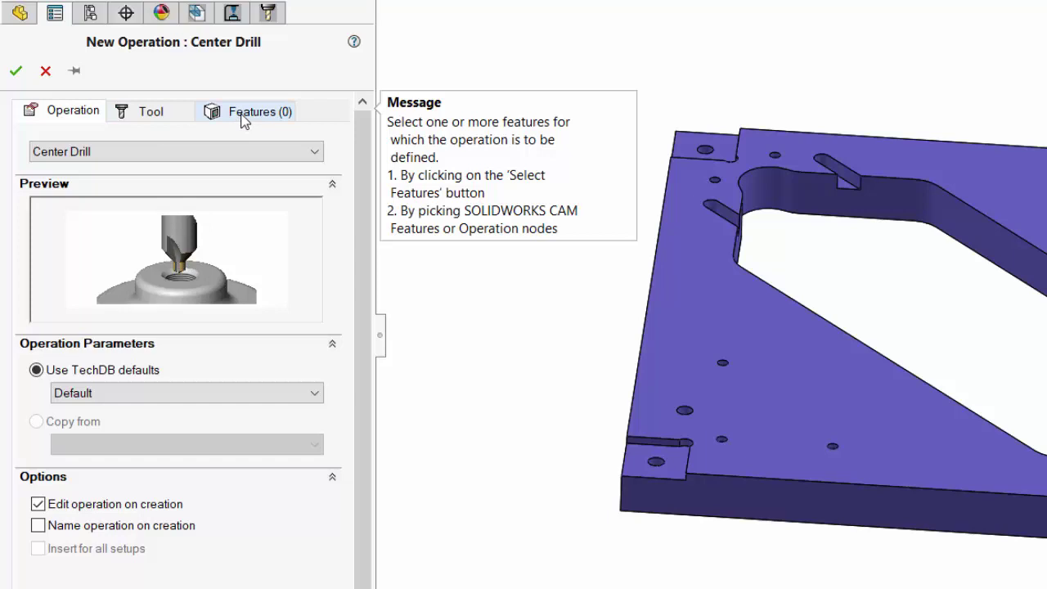
left_click(111, 157)
left_click(81, 197)
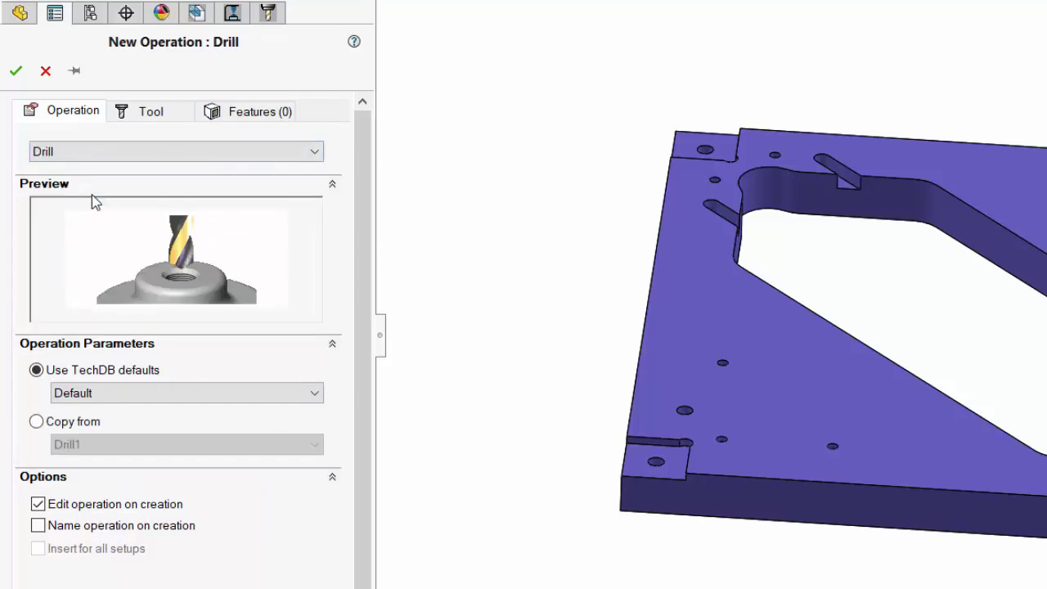
left_click(146, 114)
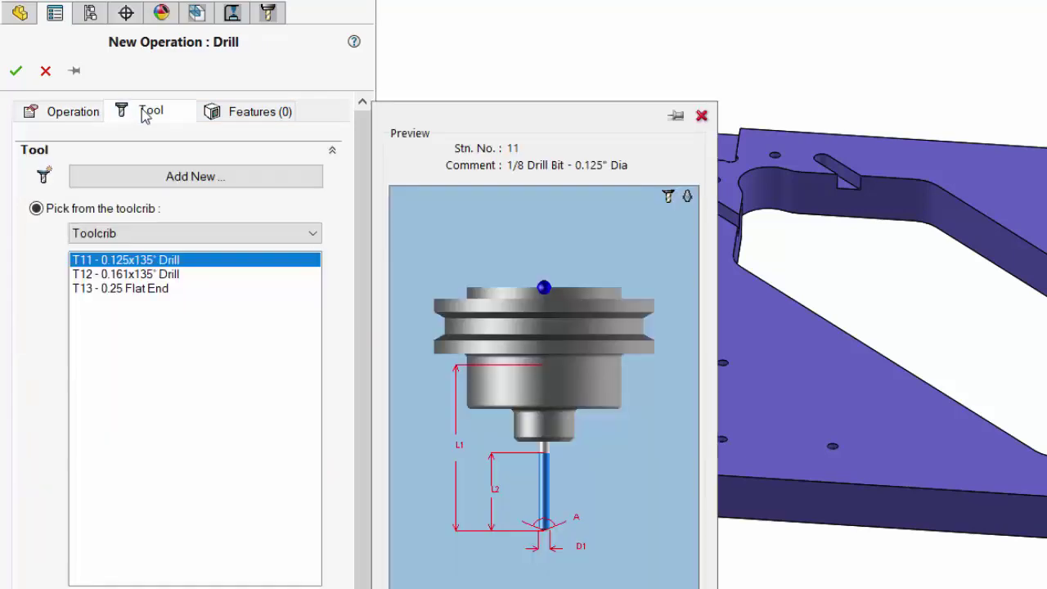
left_click(123, 294)
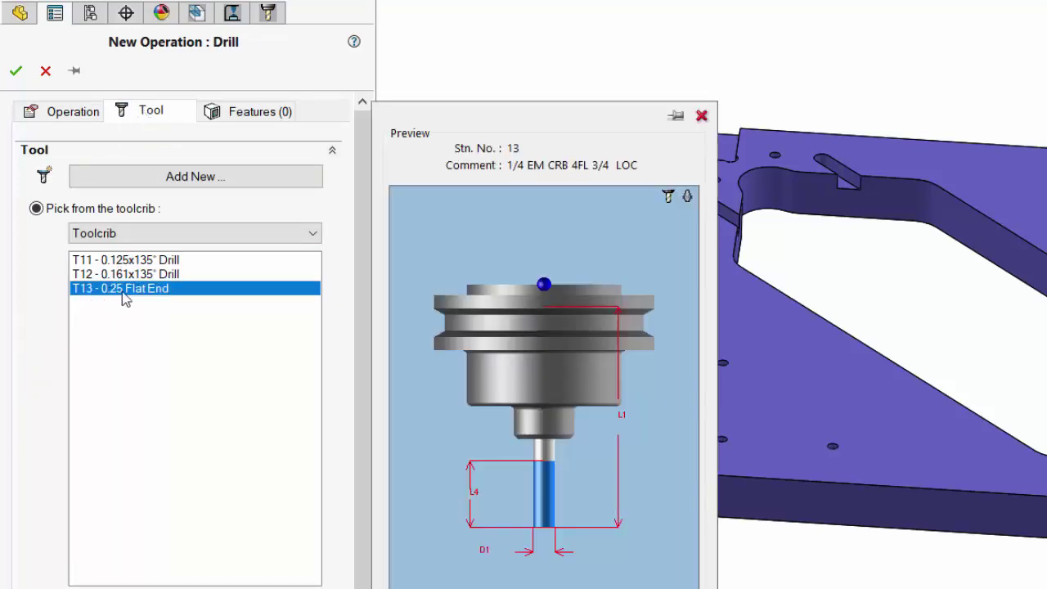
left_click(251, 113)
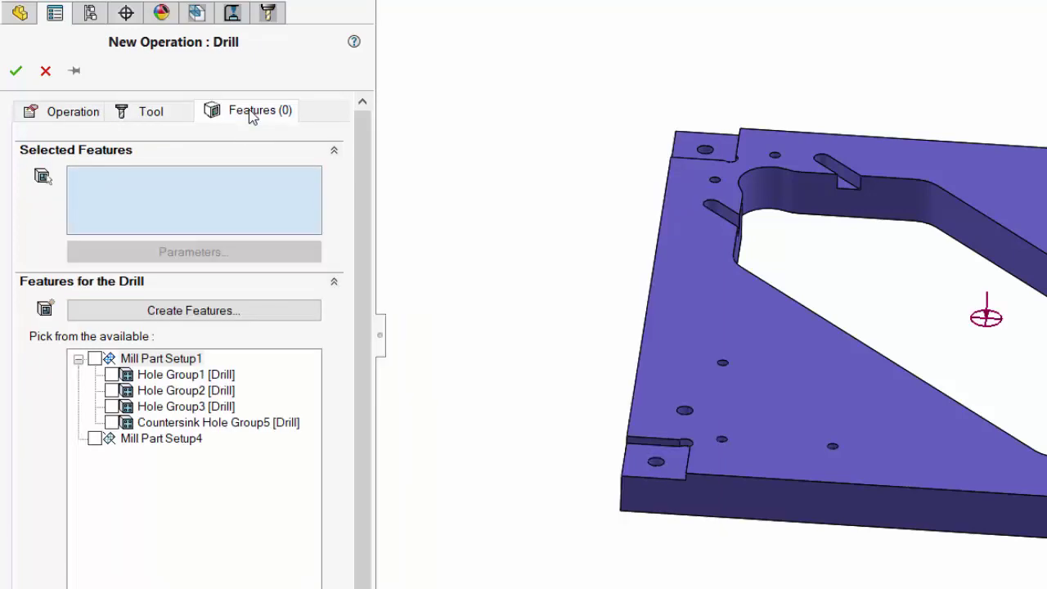
left_click(112, 391)
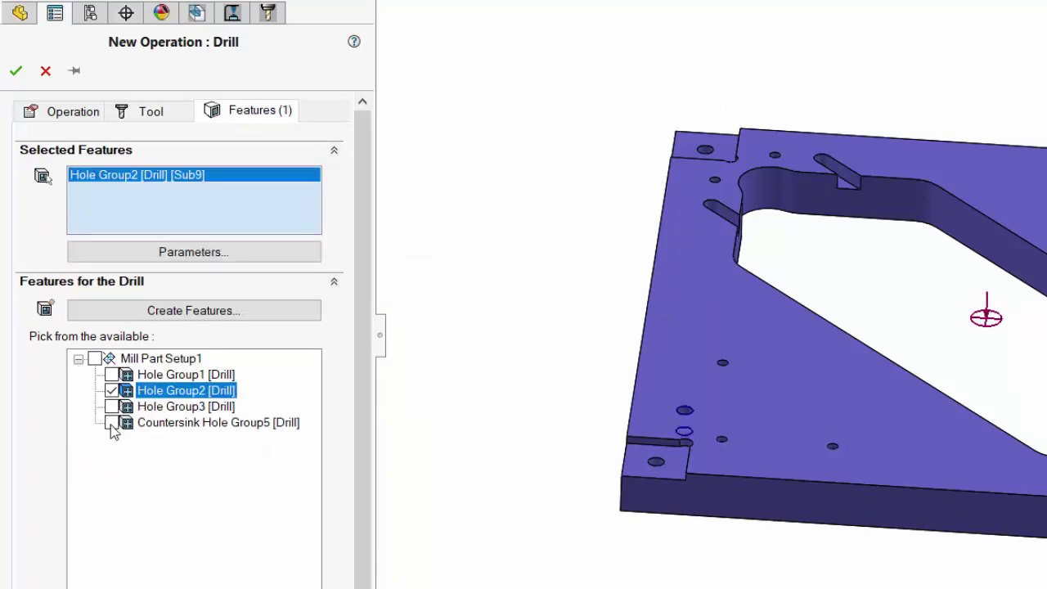
left_click(111, 423)
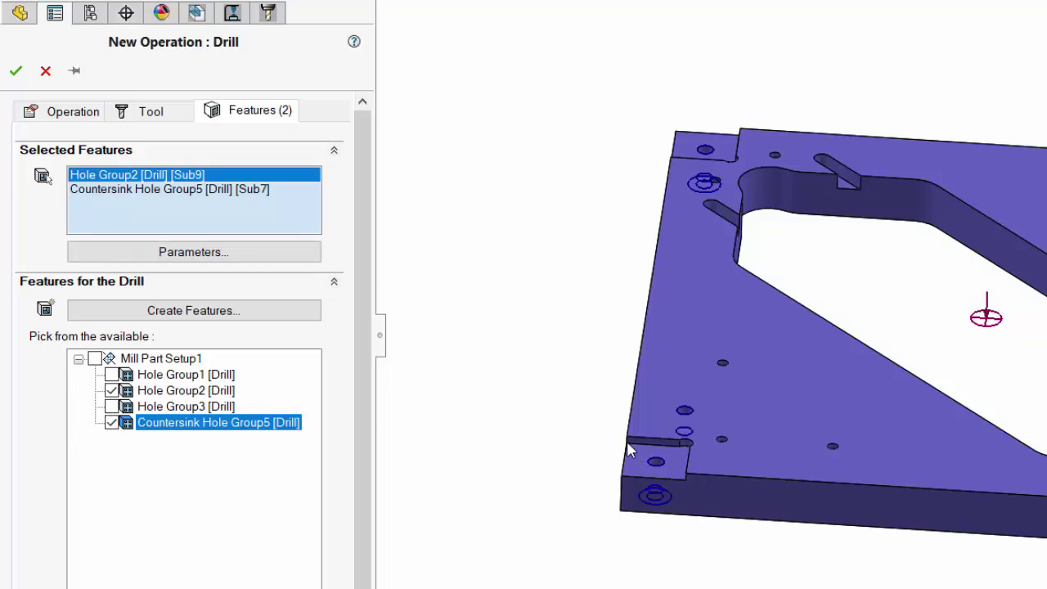
left_click(17, 71)
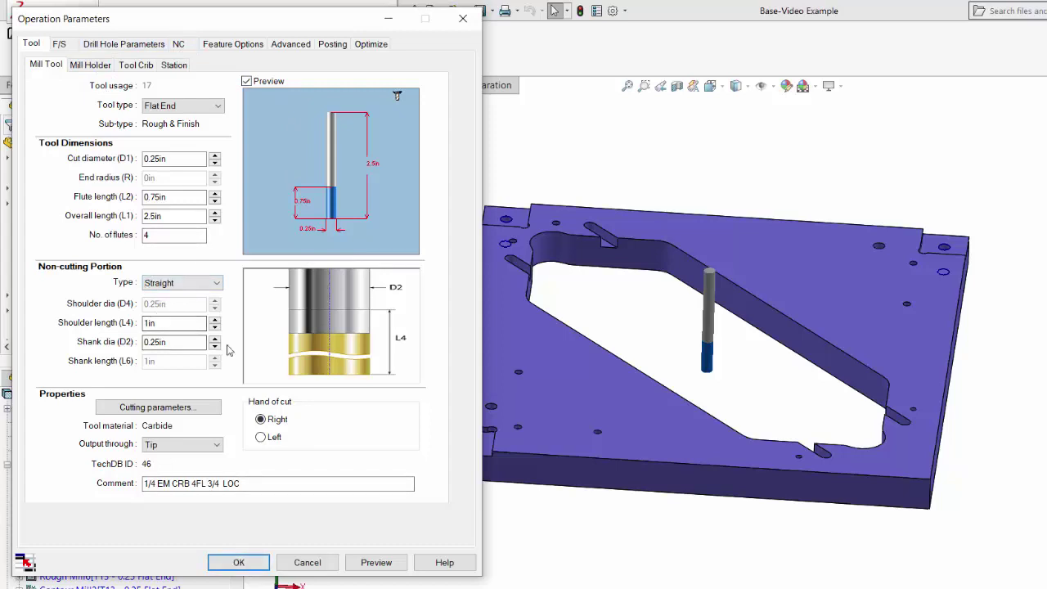
left_click(249, 564)
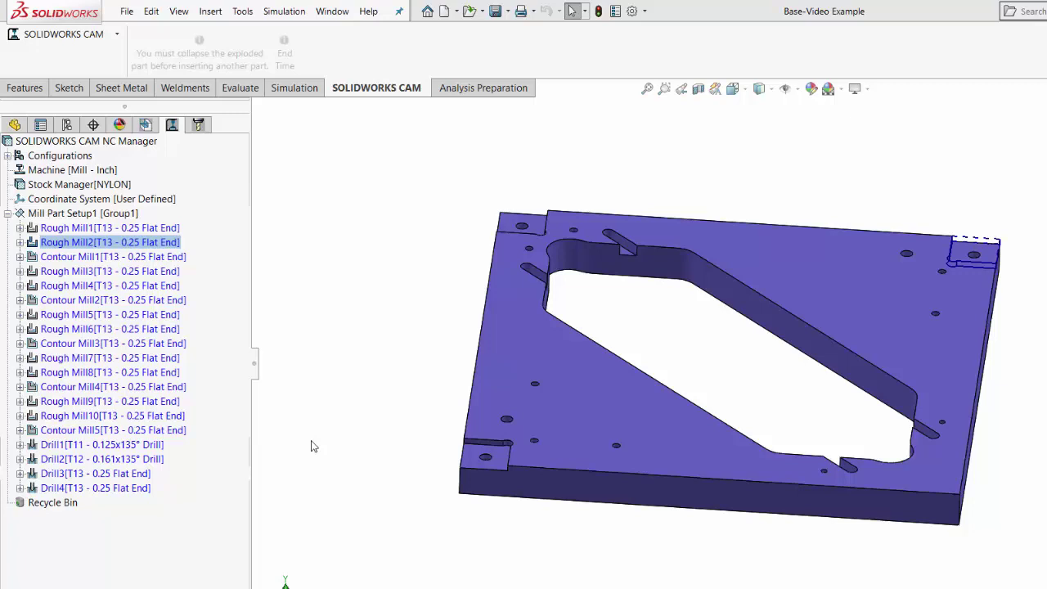
- Review Rough Mill2 and Contour Mill1, then select Rough Mill2, Rough Mill4 and Rough Mill6
left_click(71, 241)
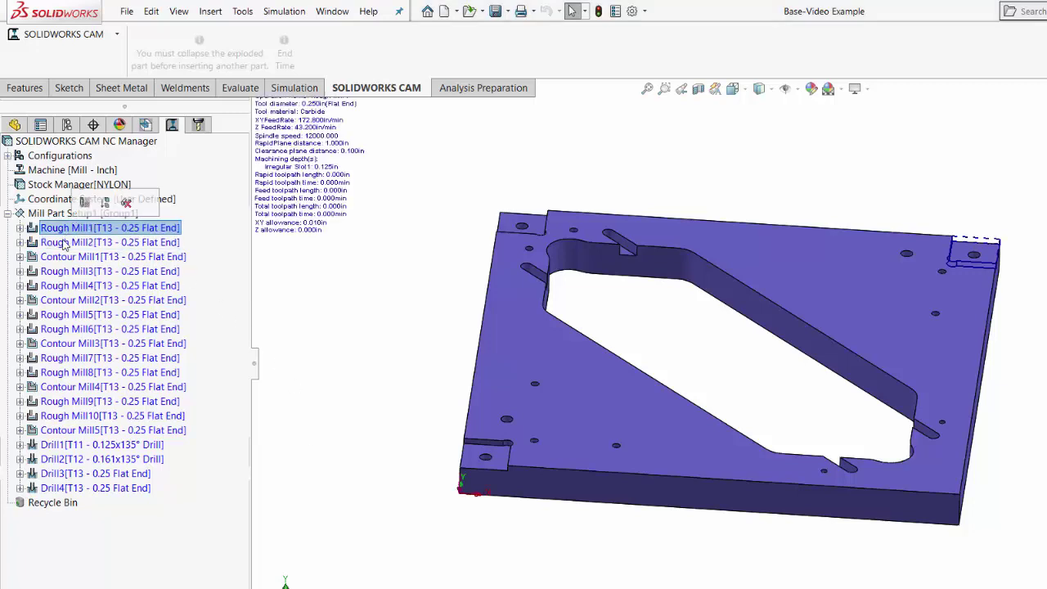
left_click(63, 258)
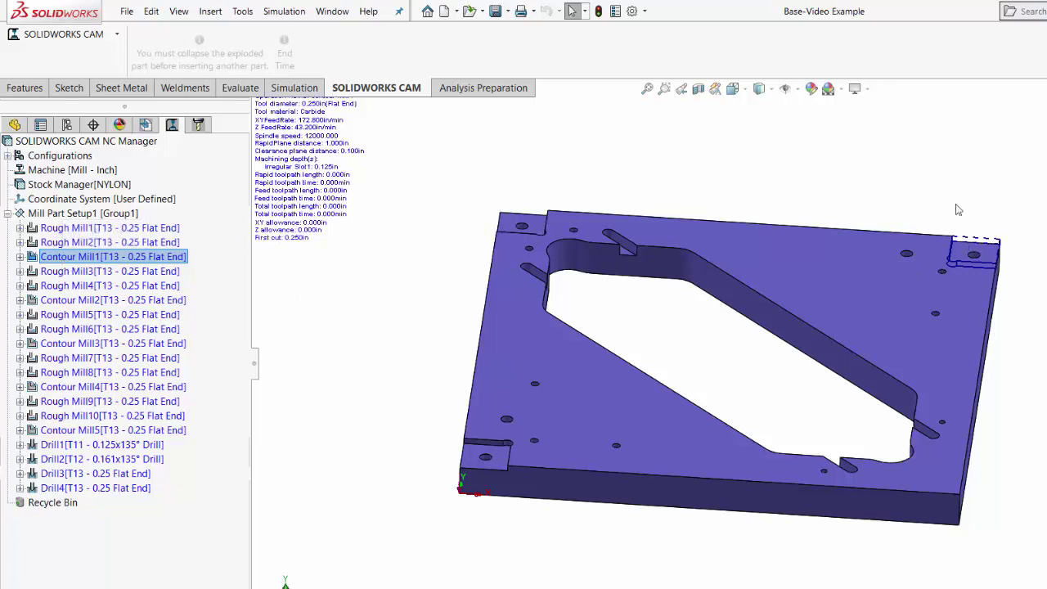
left_click(65, 242)
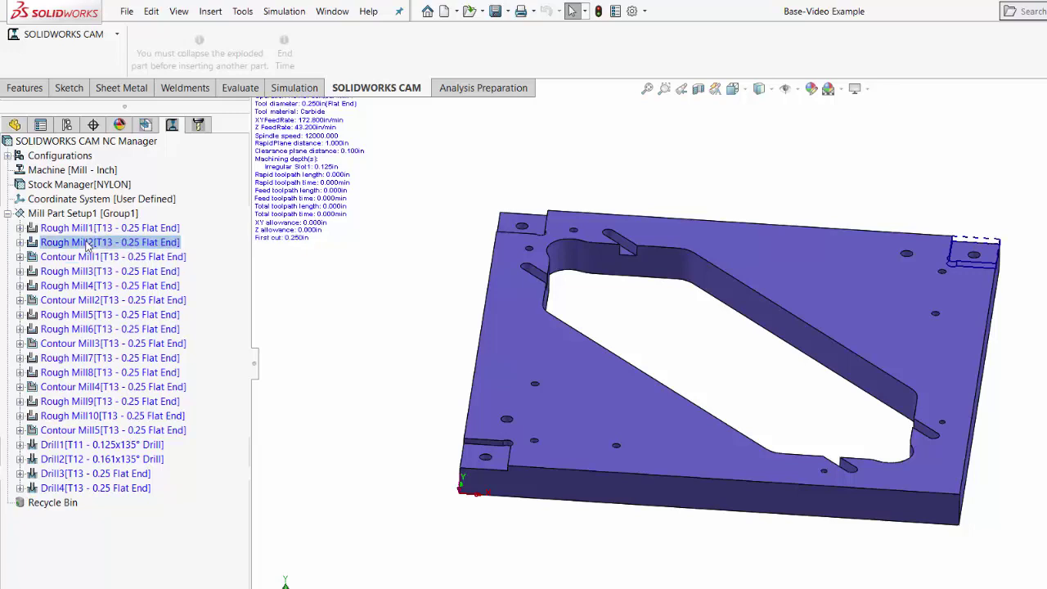
left_click(68, 286, "ctrl")
left_click(65, 329, "ctrl")
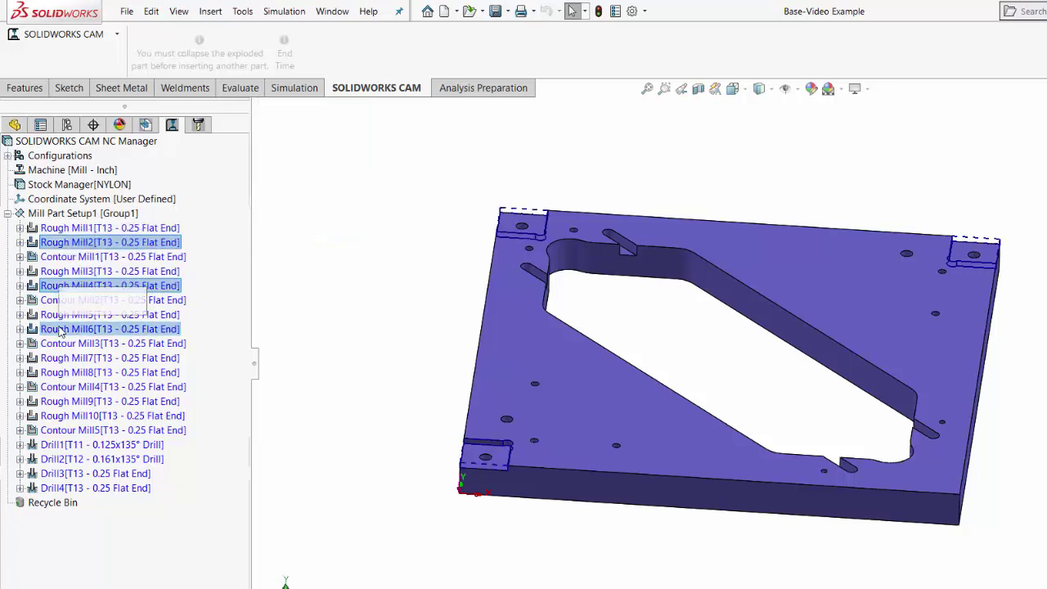
- Delete the three selected rough mill operations and empty the CAM Recycle Bin
right_click(63, 329)
left_click(97, 429)
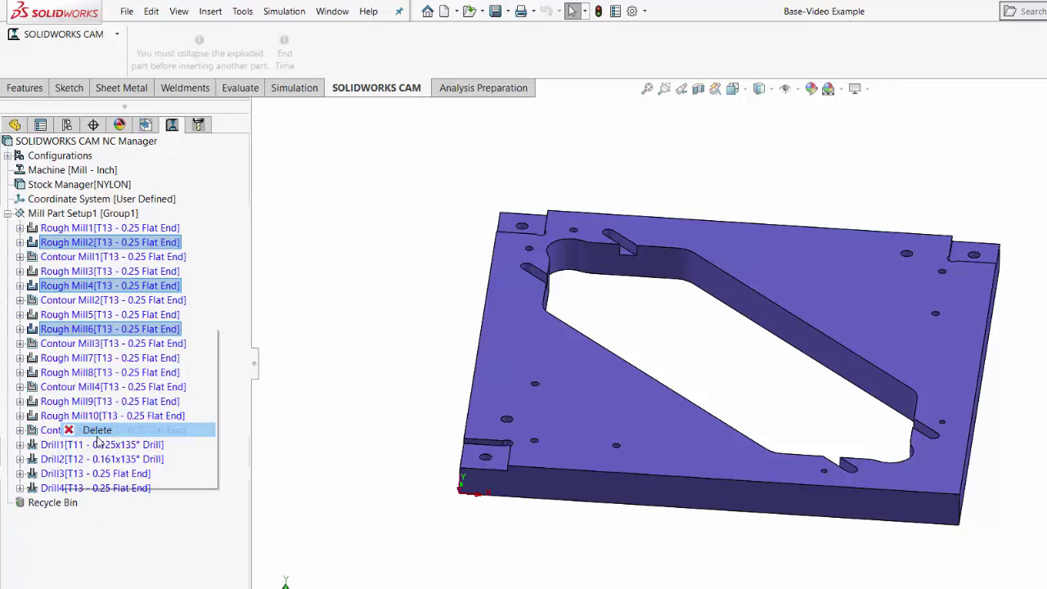
left_click(678, 381)
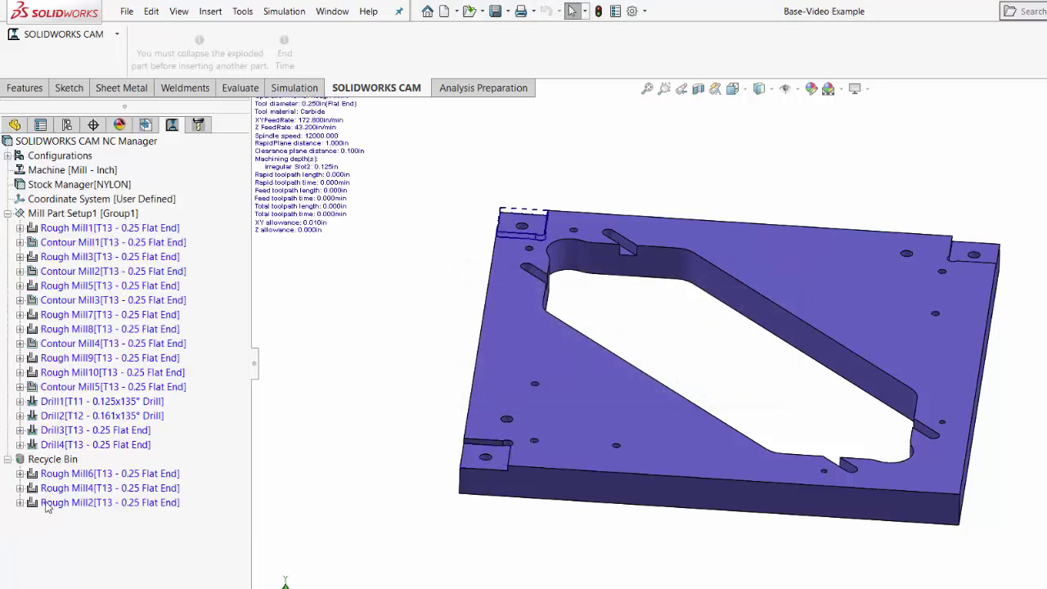
right_click(47, 459)
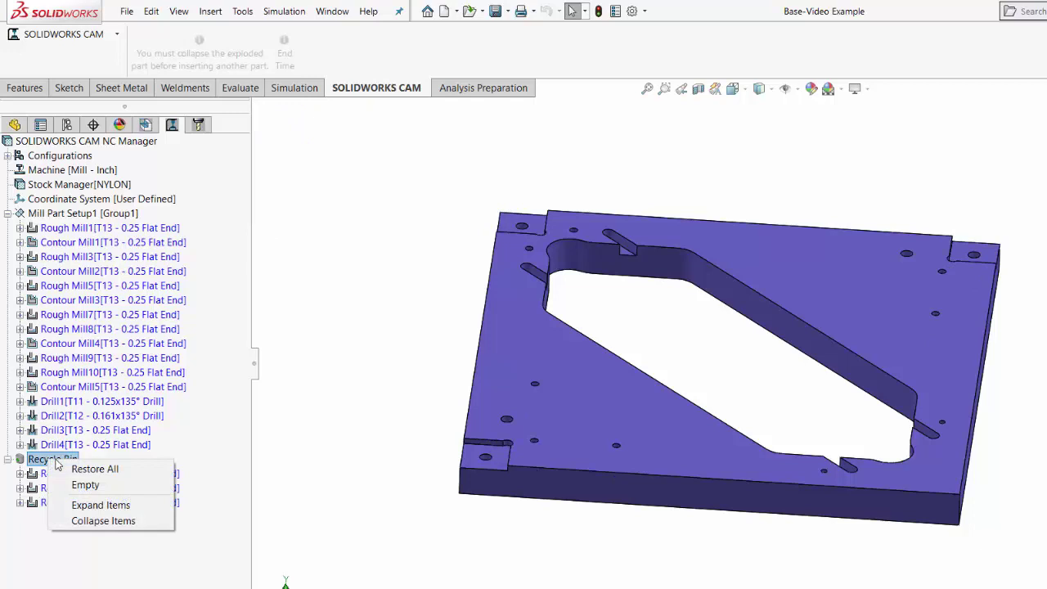
left_click(76, 486)
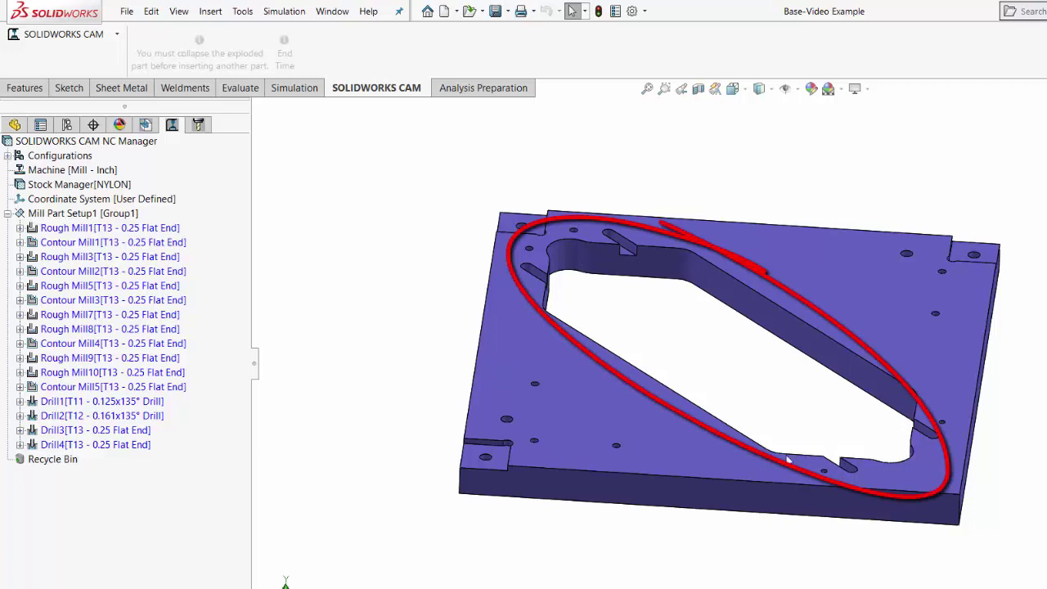
- Review the parameters of Rough Mill8, Contour Mill4, Rough Mill10 and Contour Mill5
left_click(68, 330)
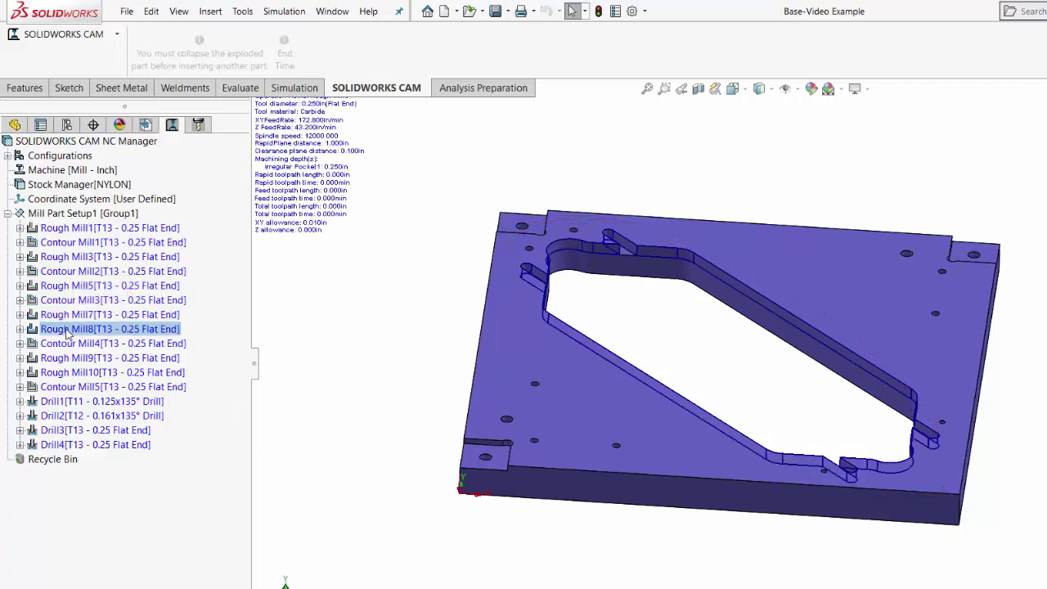
left_click(60, 344)
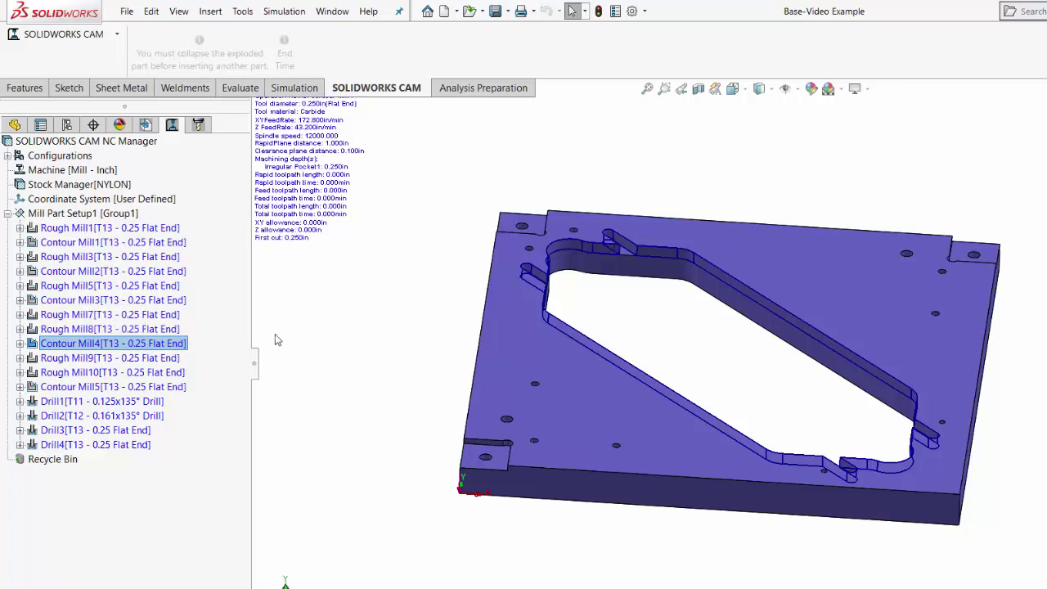
left_click(81, 373)
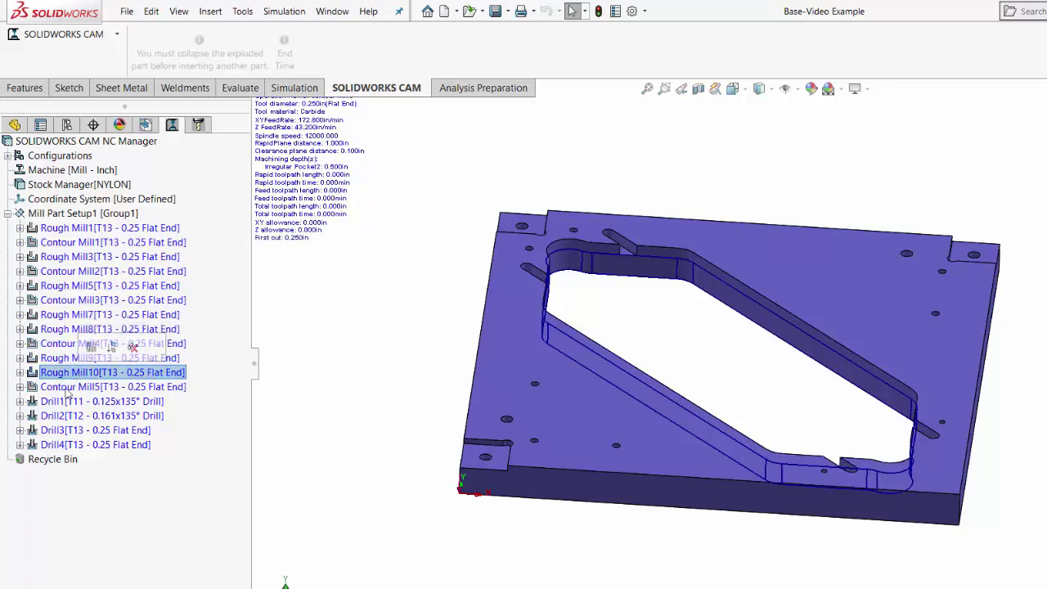
left_click(68, 389)
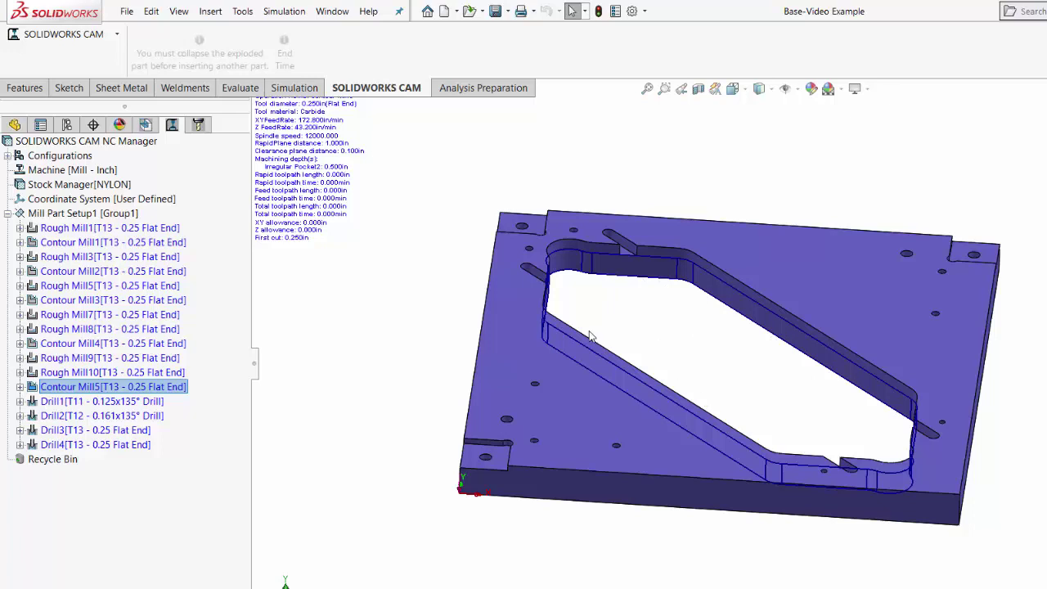
- Delete Rough Mill7, Rough Mill8, Rough Mill9 and Rough Mill10, confirming the warning
left_click(72, 317)
left_click(72, 329, "shift")
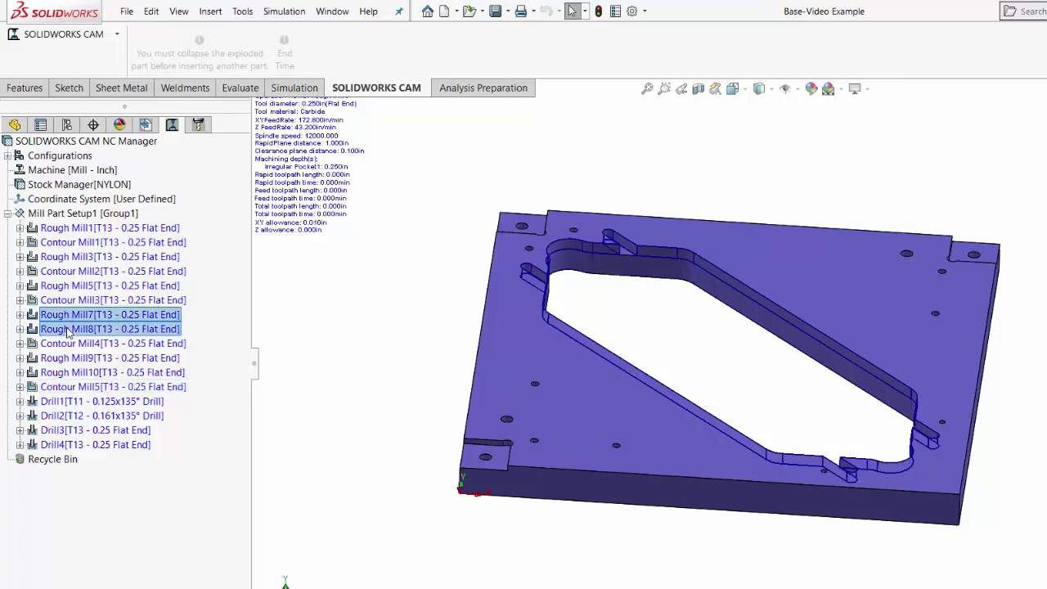
left_click(57, 358, "shift")
left_click(56, 373, "shift")
right_click(56, 374)
left_click(245, 469)
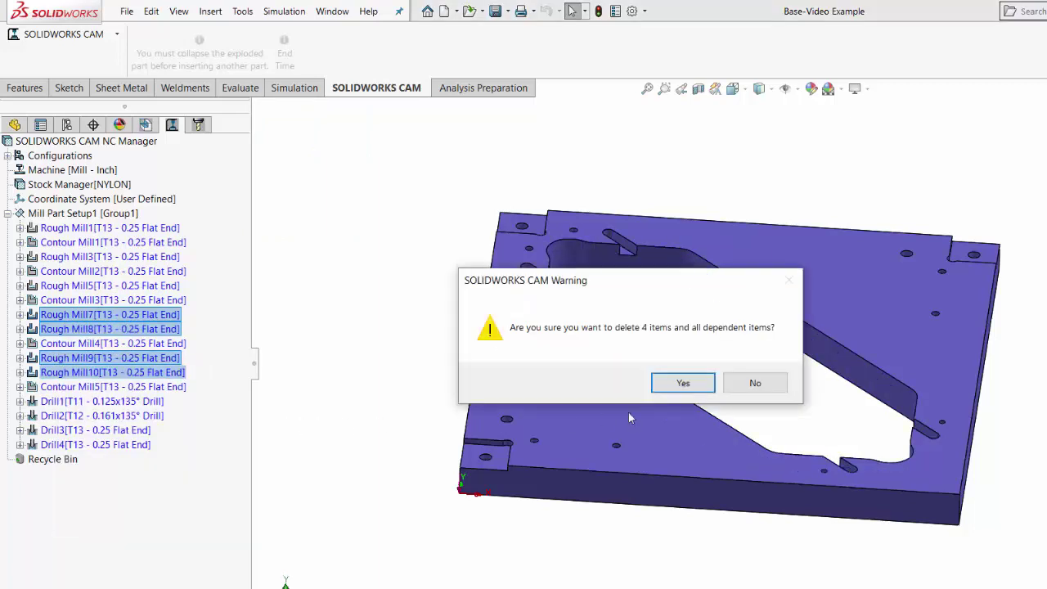
left_click(673, 394)
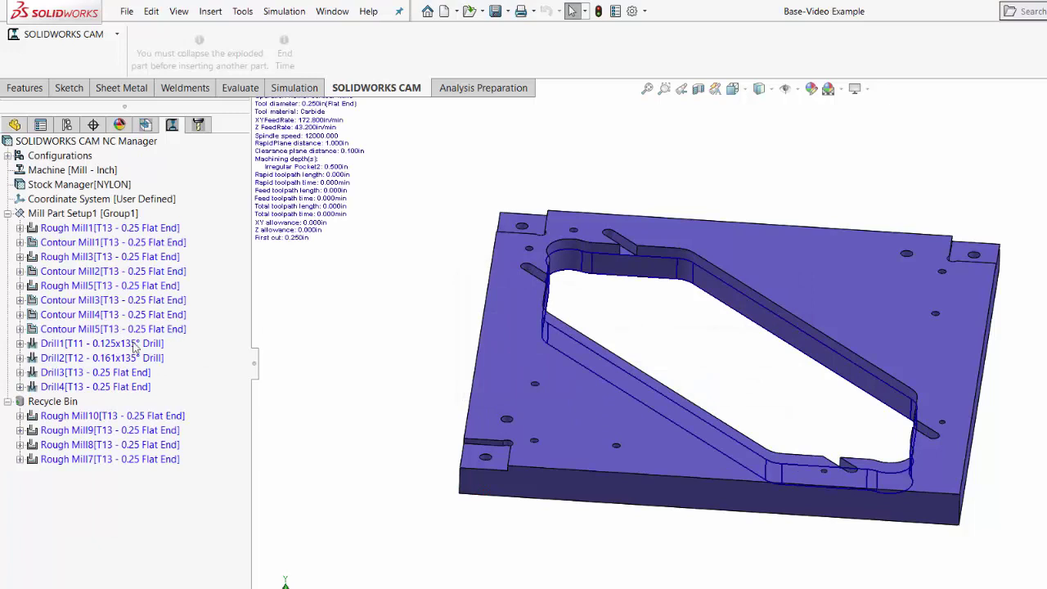
- Reorder the operations so Drill1, Drill2, Drill3 and Drill4 sit first in Mill Part Setup1
mouse_move(154, 364)
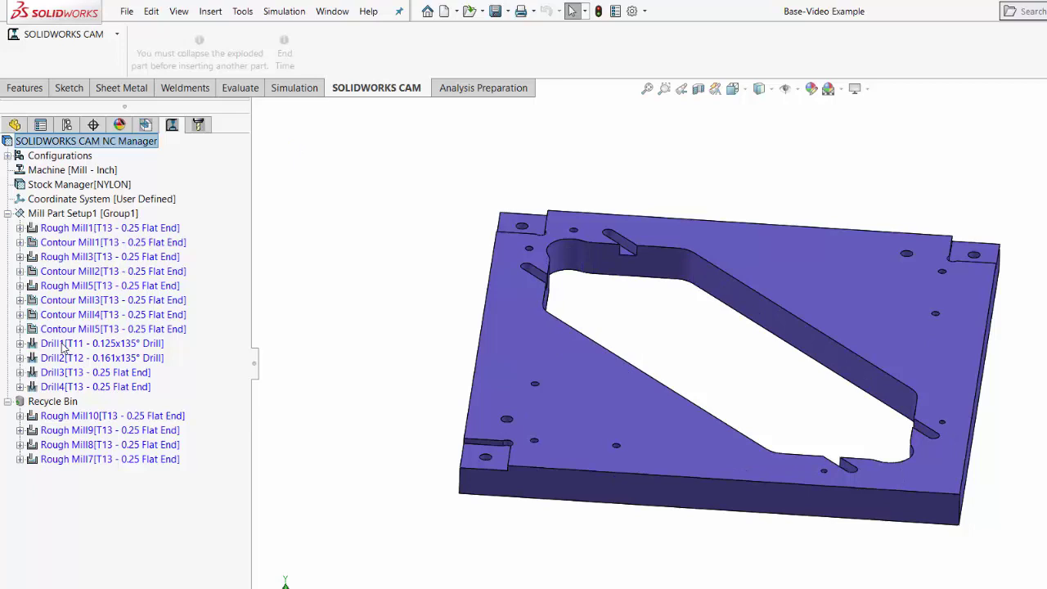
mouse_move(63, 347)
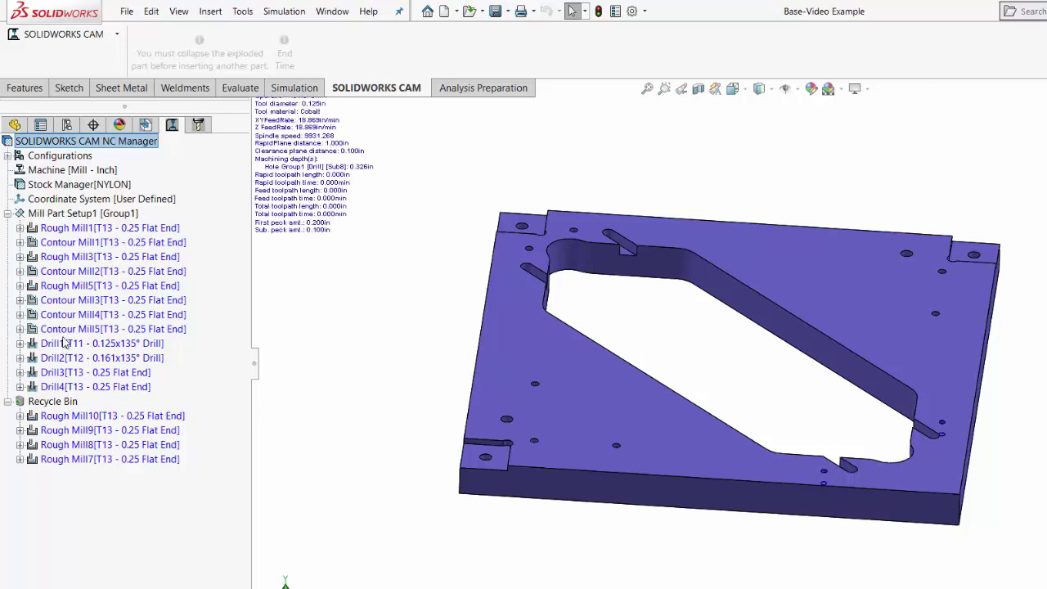
left_click(69, 227)
left_click_drag(65, 214, 65, 216)
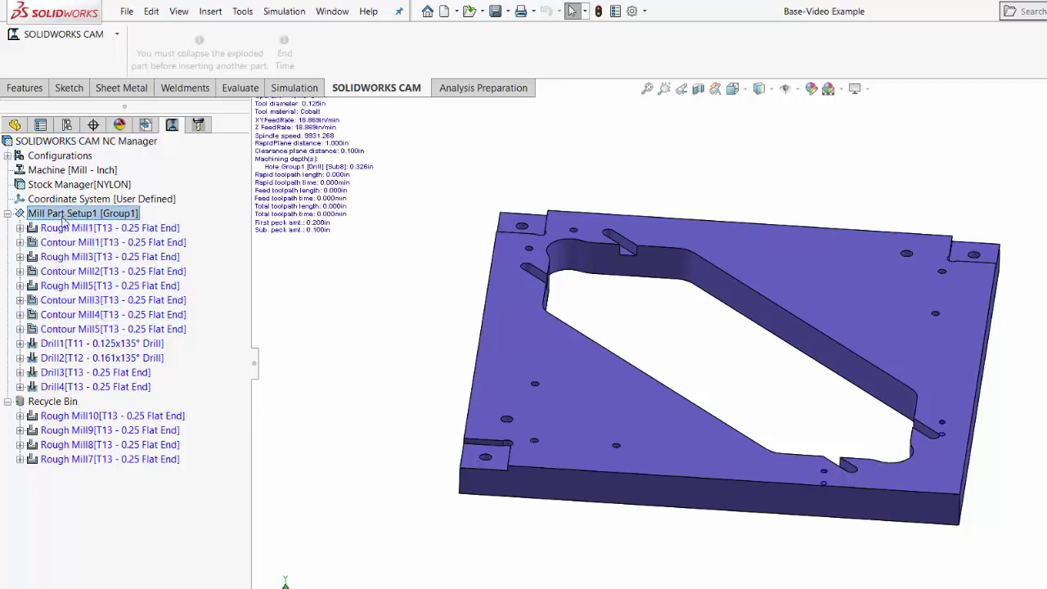
left_click(56, 360)
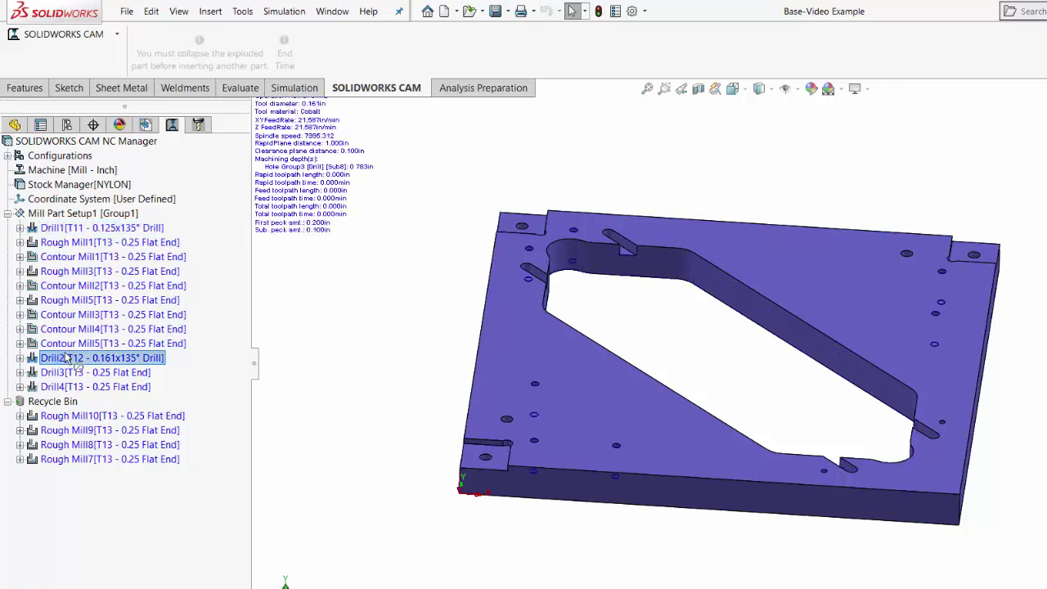
left_click_drag(65, 361, 72, 231)
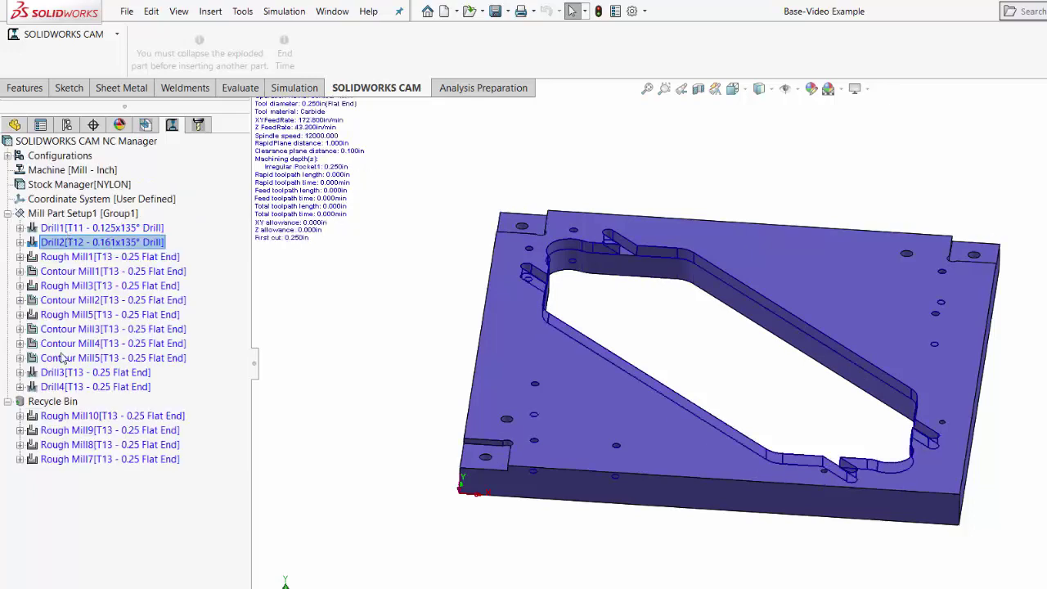
left_click_drag(66, 378, 67, 252)
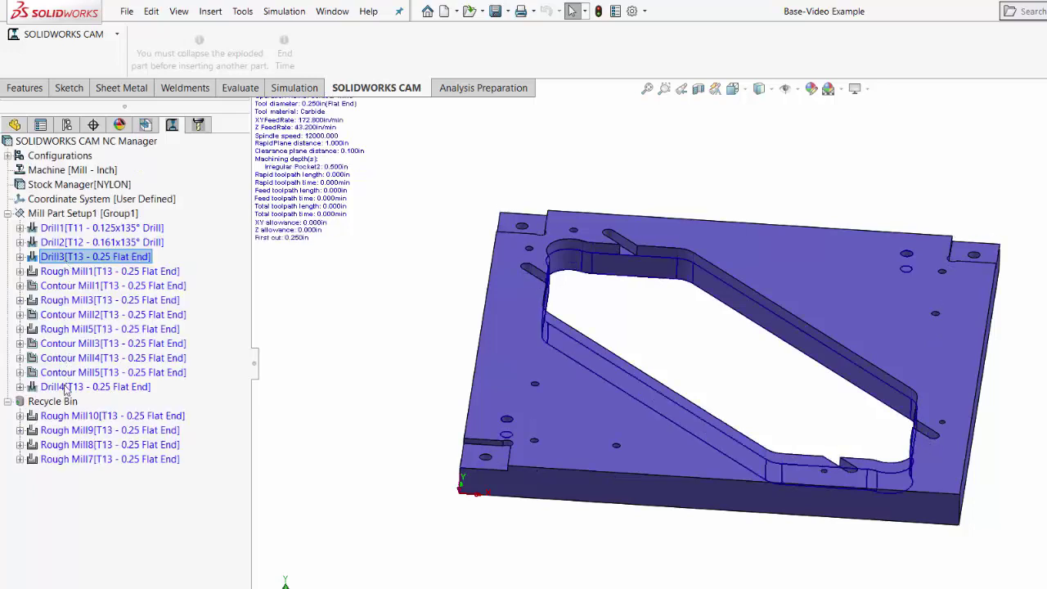
left_click(65, 388)
left_click_drag(65, 390, 75, 261)
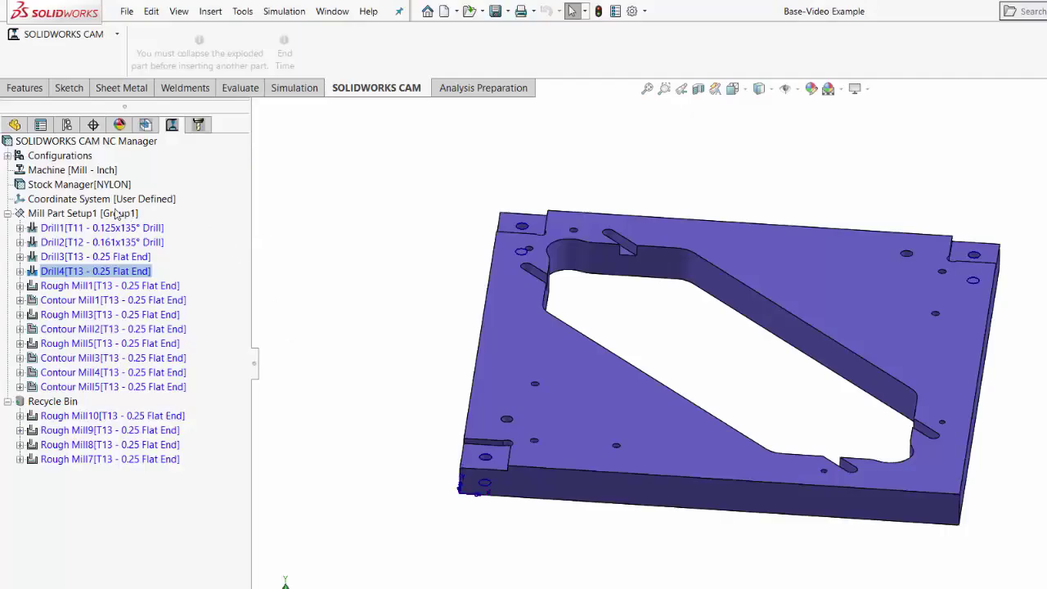
- Regenerate the toolpaths for all operations in Mill Part Setup1
left_click(111, 214)
right_click(110, 213)
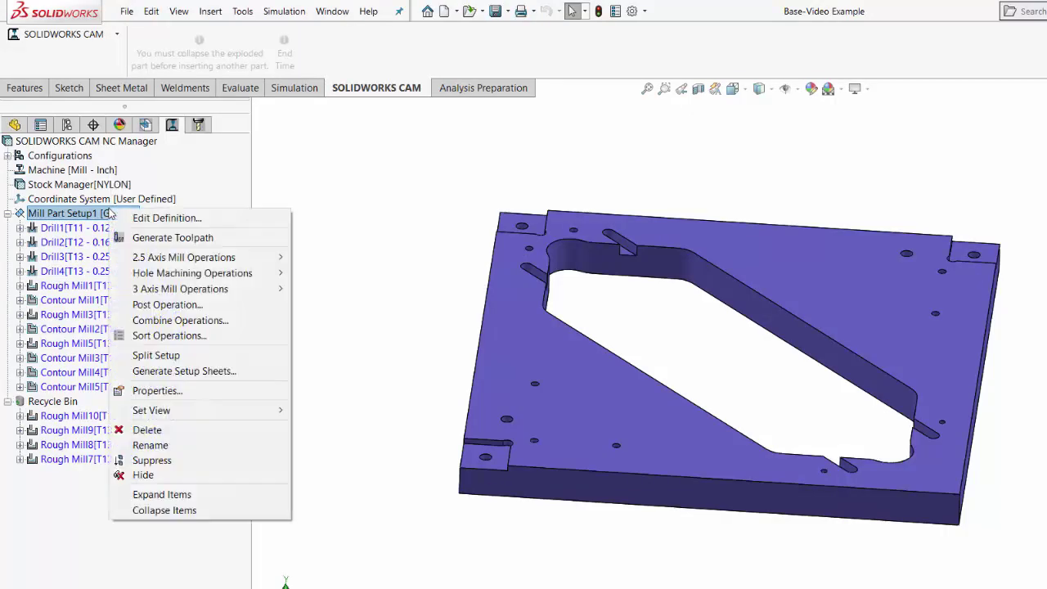
left_click(172, 237)
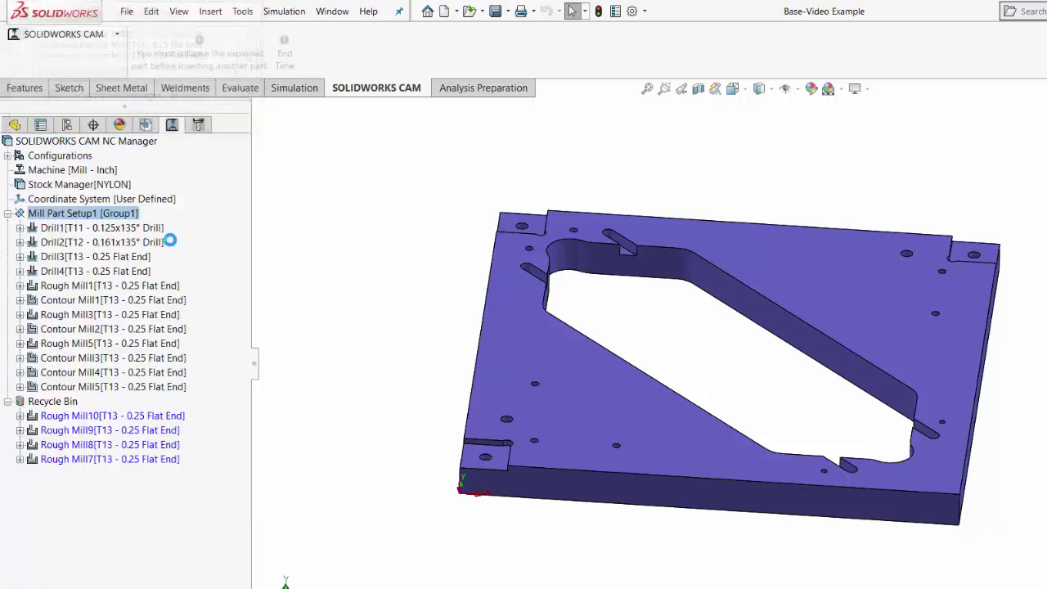
- Simulate Mill Part Setup1's toolpaths through Contour Mill5 with adjusted part and tool display, then close
right_click(59, 215)
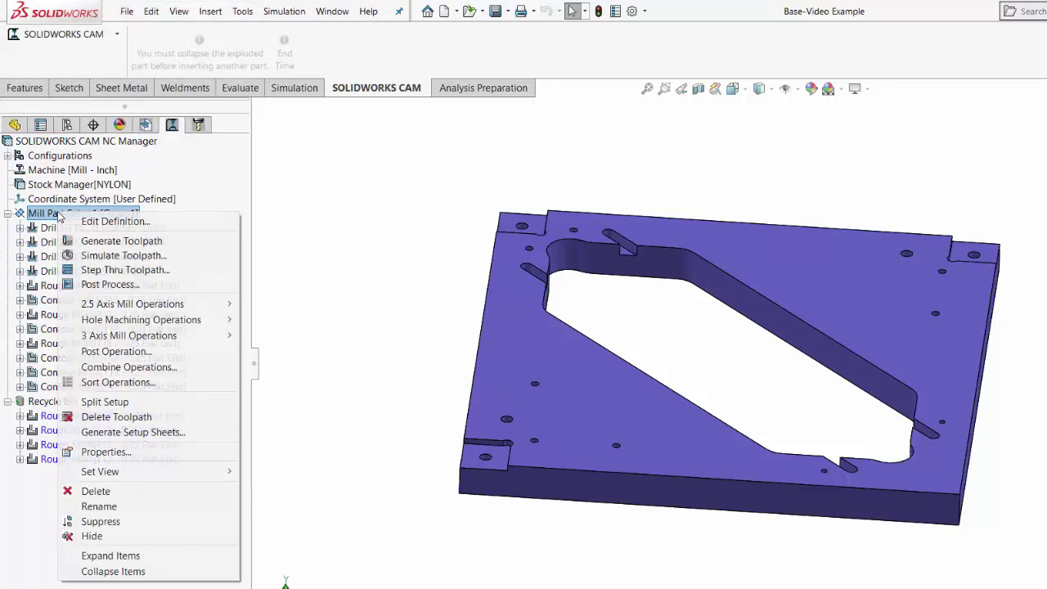
left_click(104, 256)
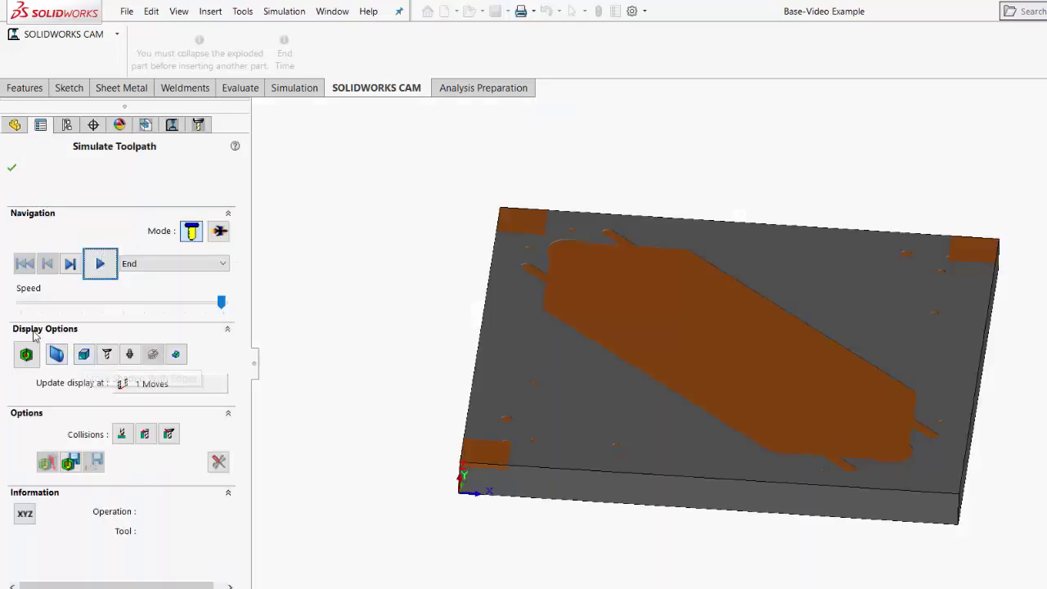
left_click(83, 353)
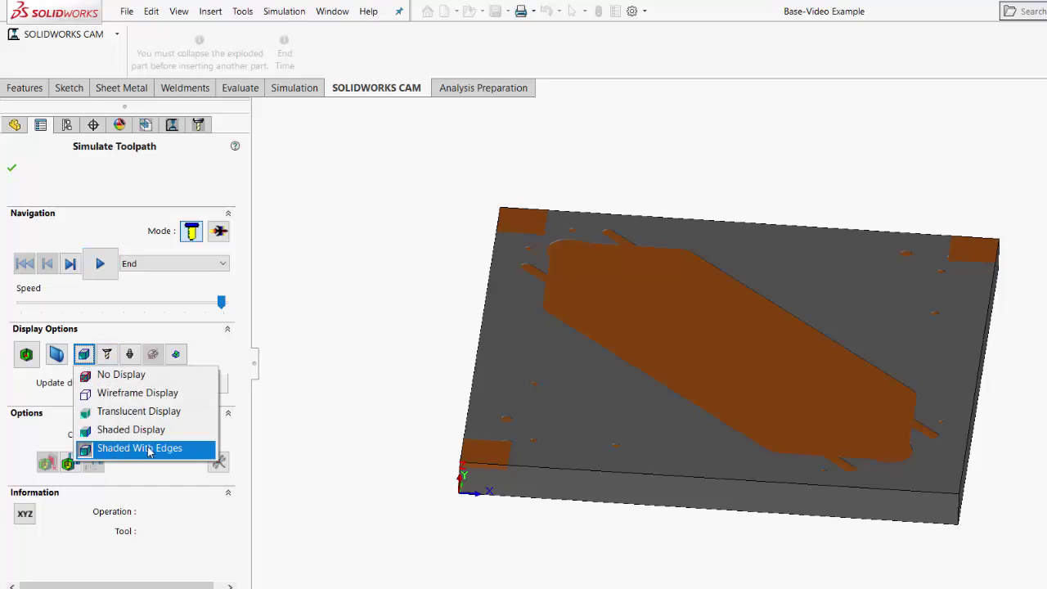
left_click(107, 357)
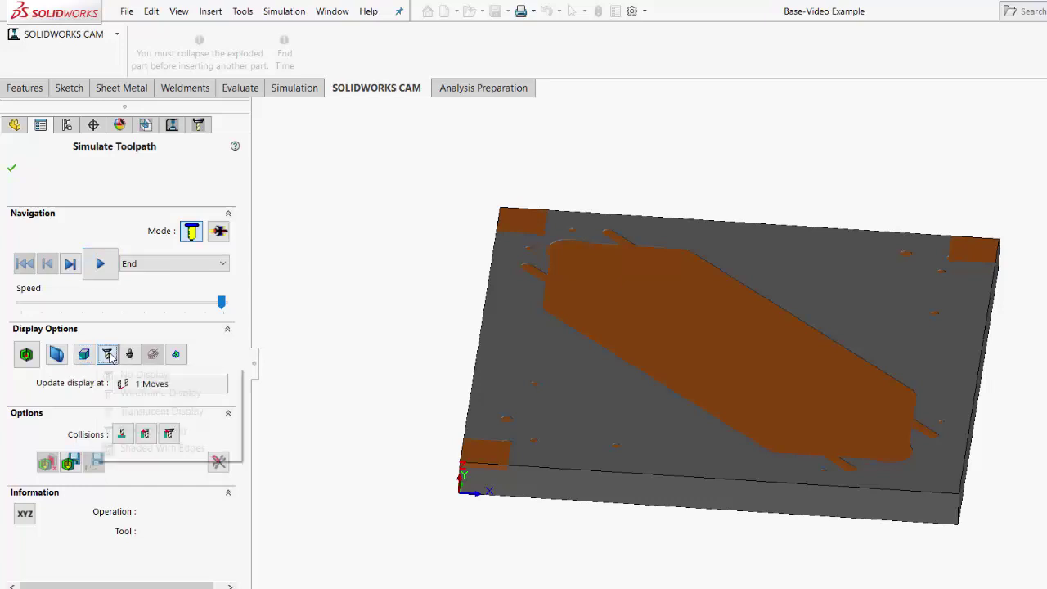
left_click(109, 359)
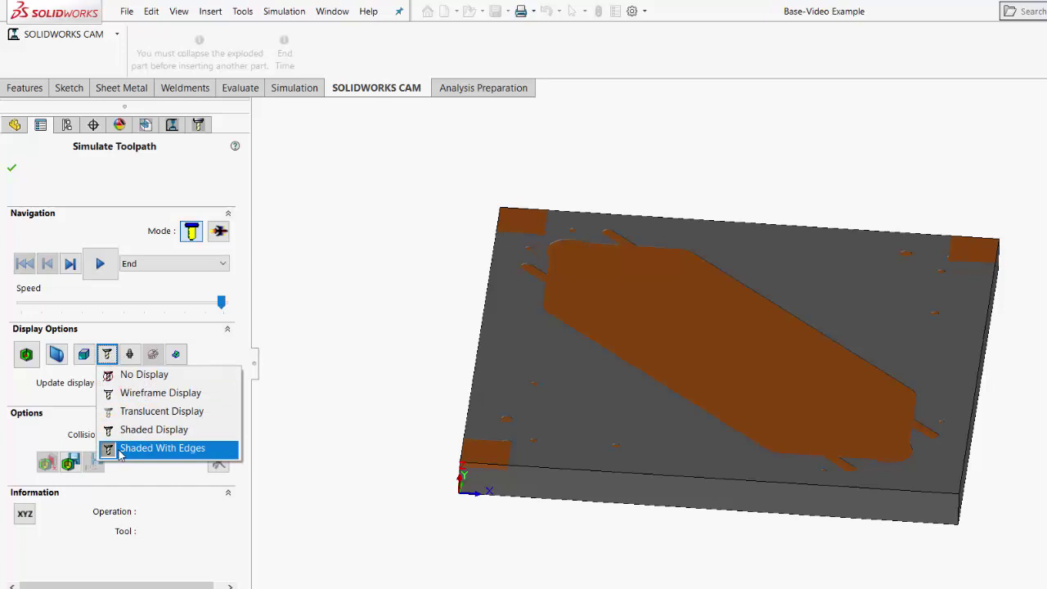
left_click(219, 306)
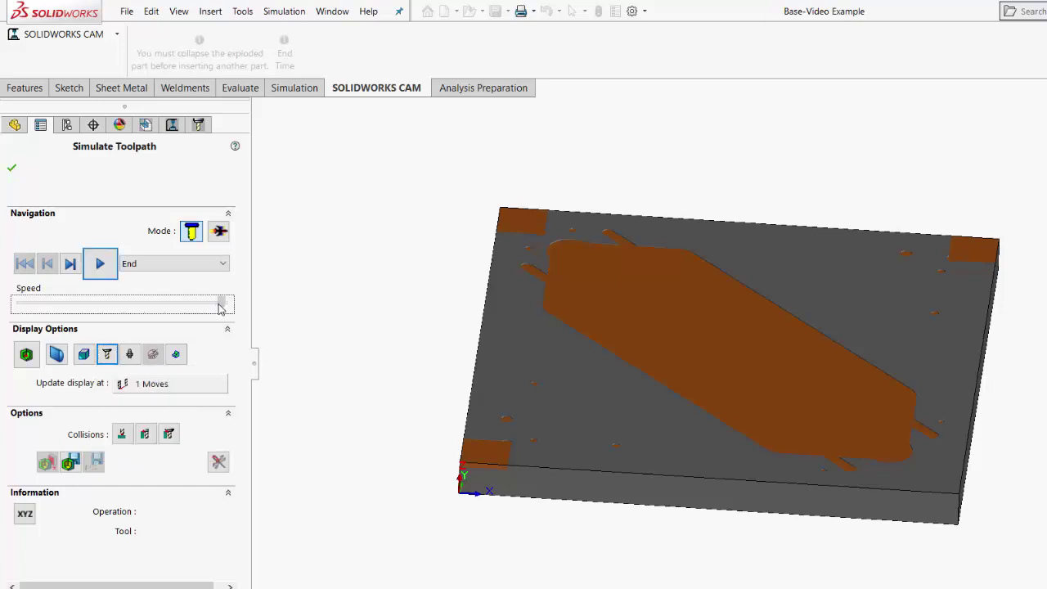
left_click(99, 266)
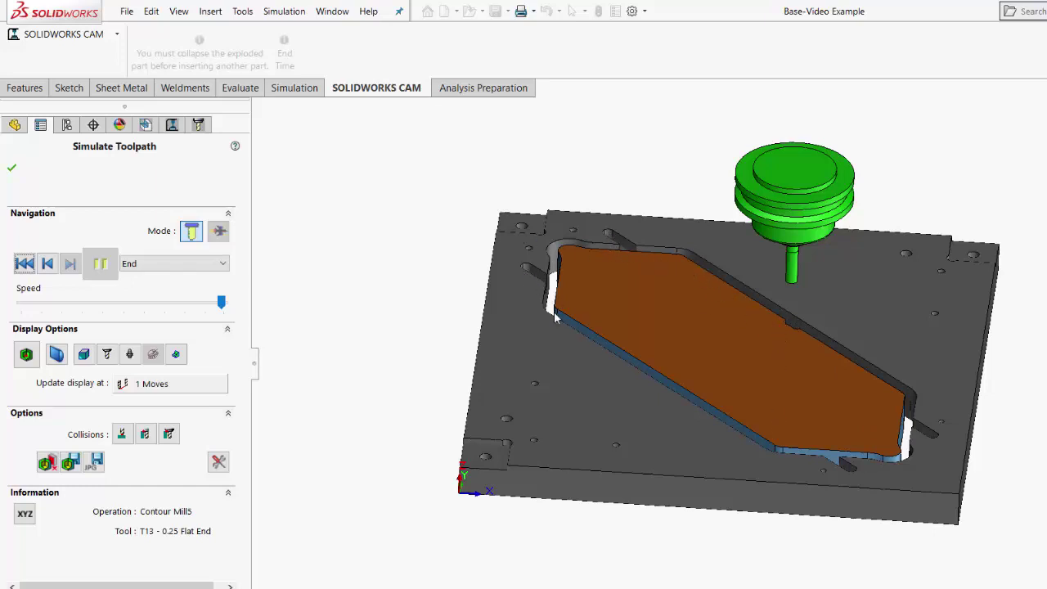
left_click(12, 167)
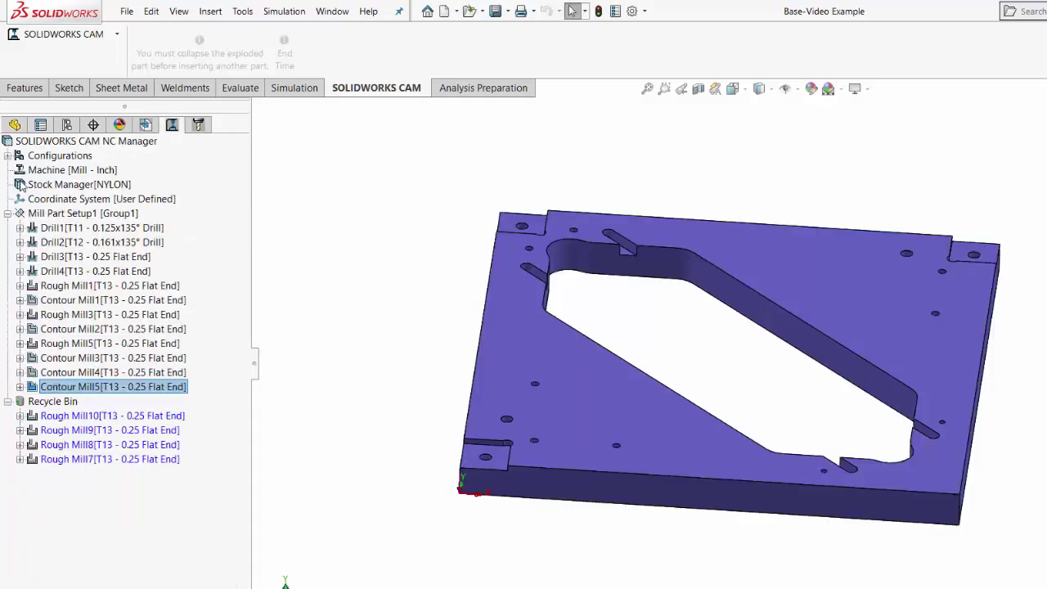
- Set Contour Mill4's first and max cut amounts to 300% in its Contour parameters
left_click(56, 373)
right_click(57, 373)
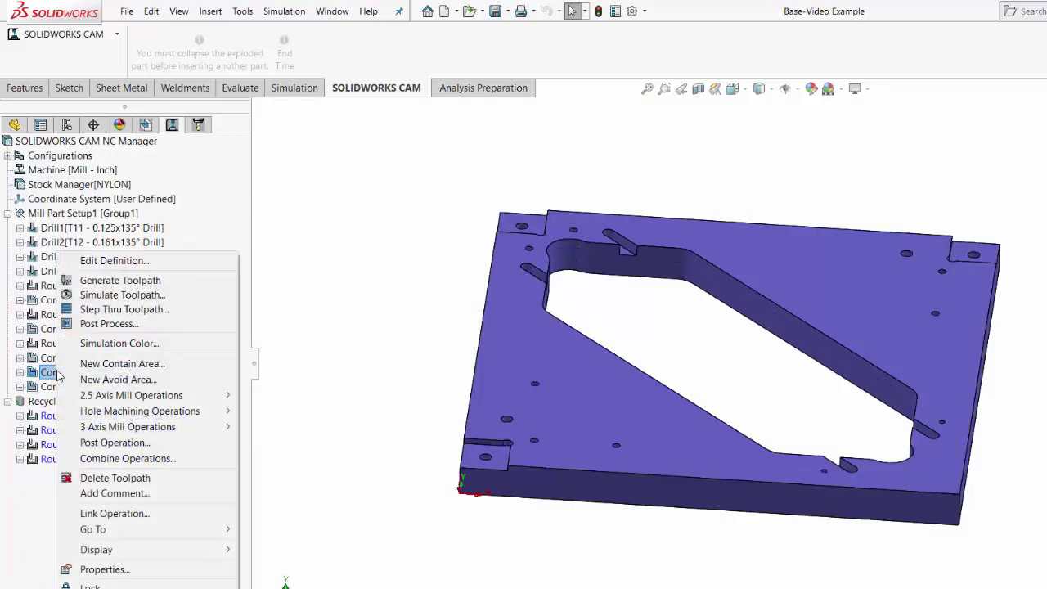
left_click(107, 261)
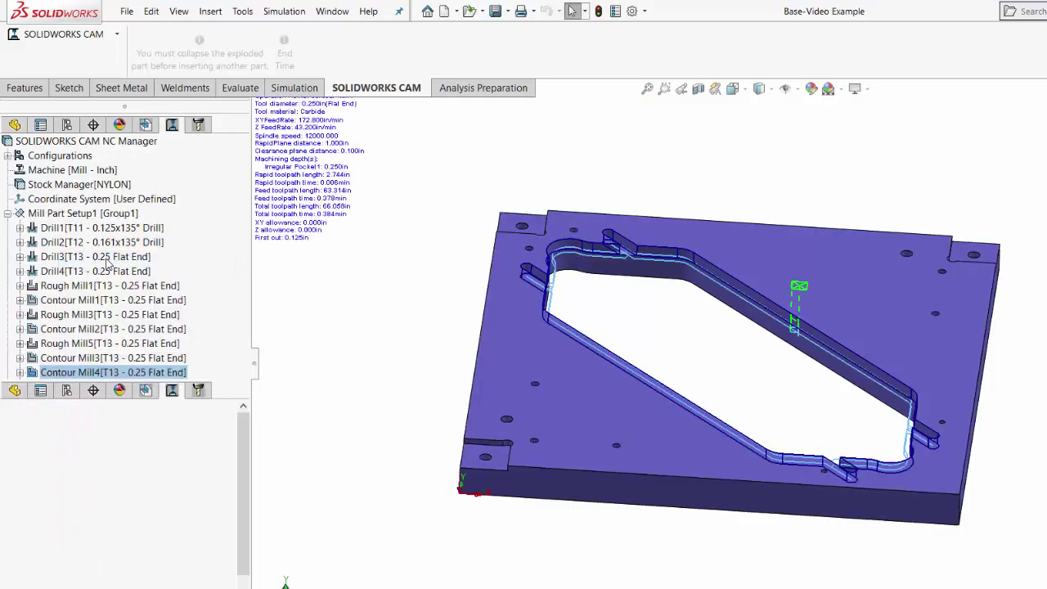
left_click(99, 48)
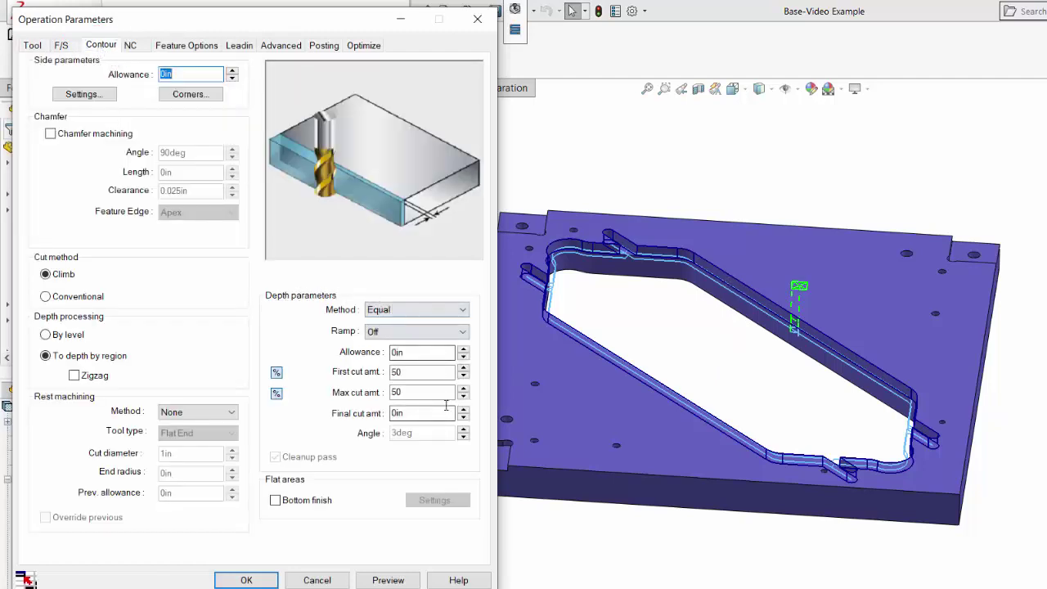
double_click(392, 373)
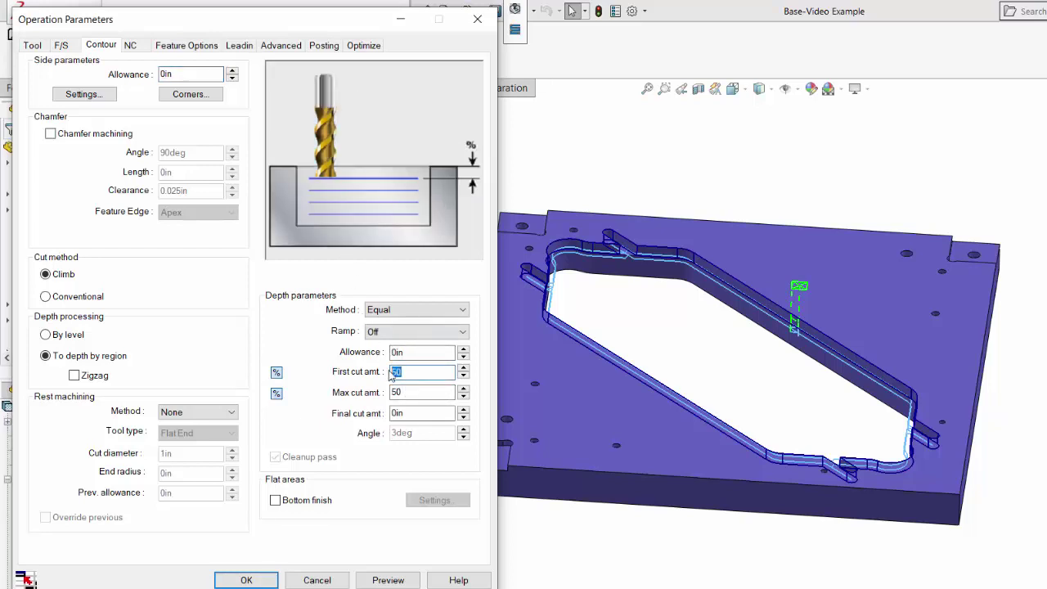
double_click(405, 394)
type("300")
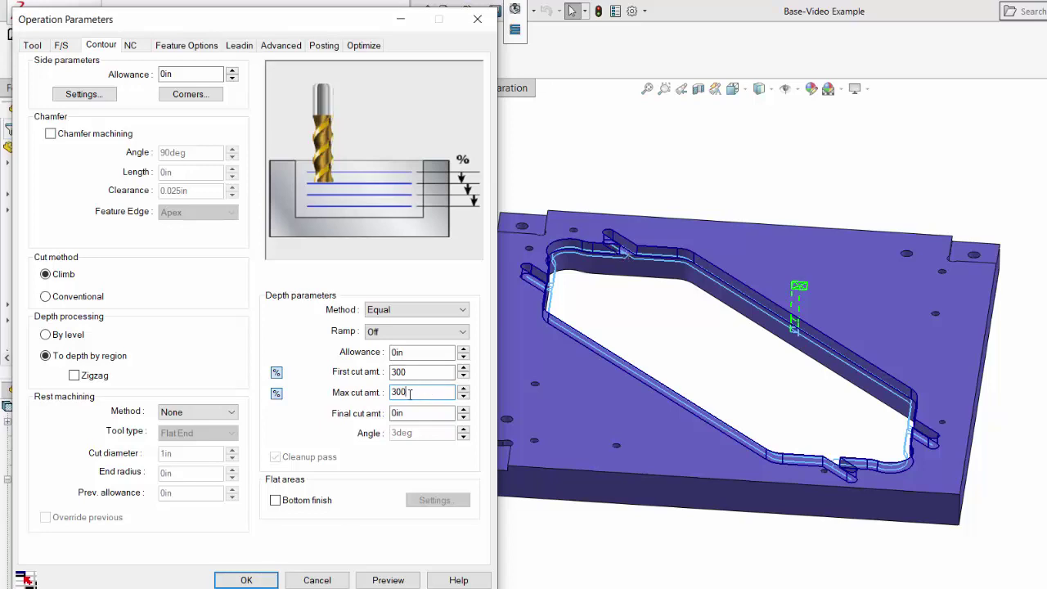
left_click(225, 581)
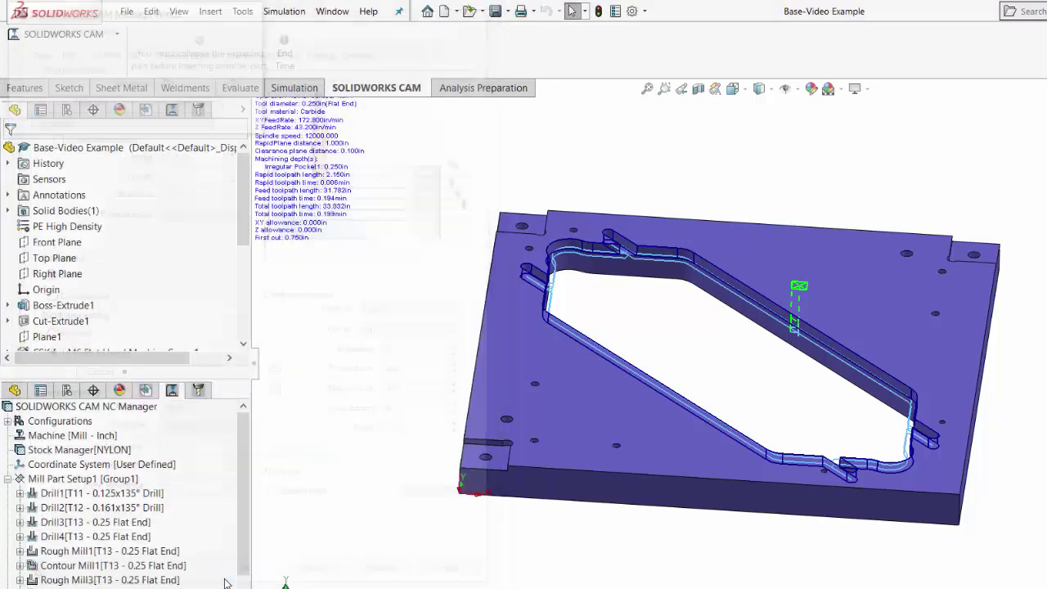
- Raise Contour Mill5's first cut amount to 300% and select its max cut amount
left_click(100, 393)
right_click(100, 393)
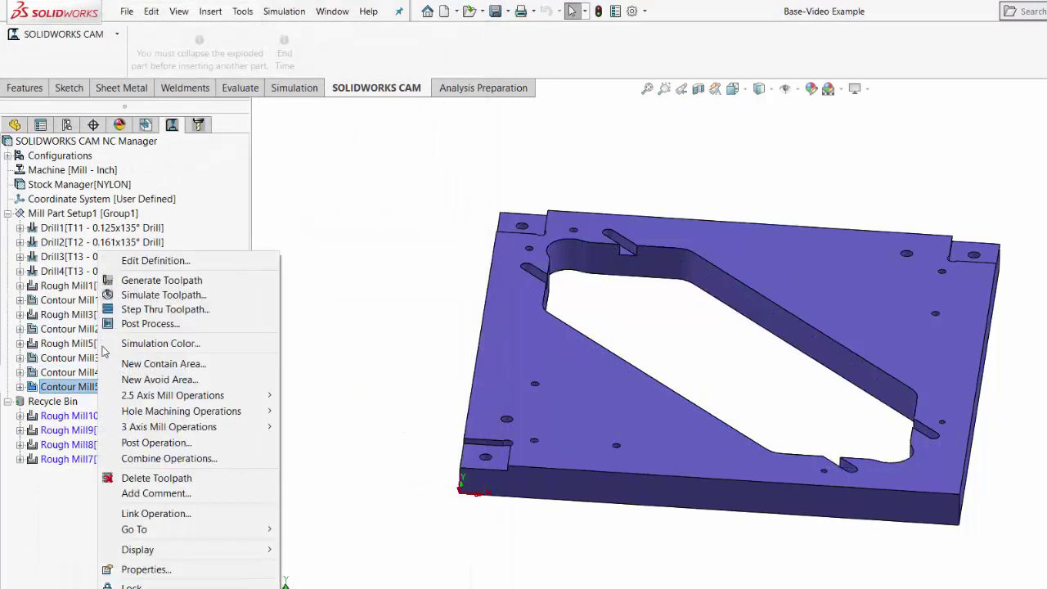
left_click(141, 260)
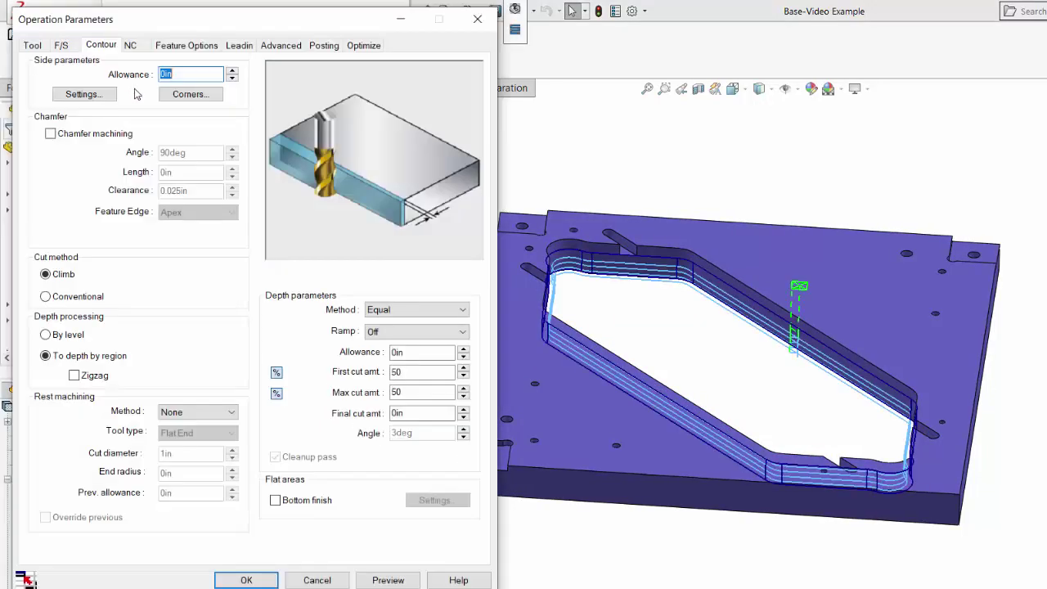
double_click(413, 372)
type("300")
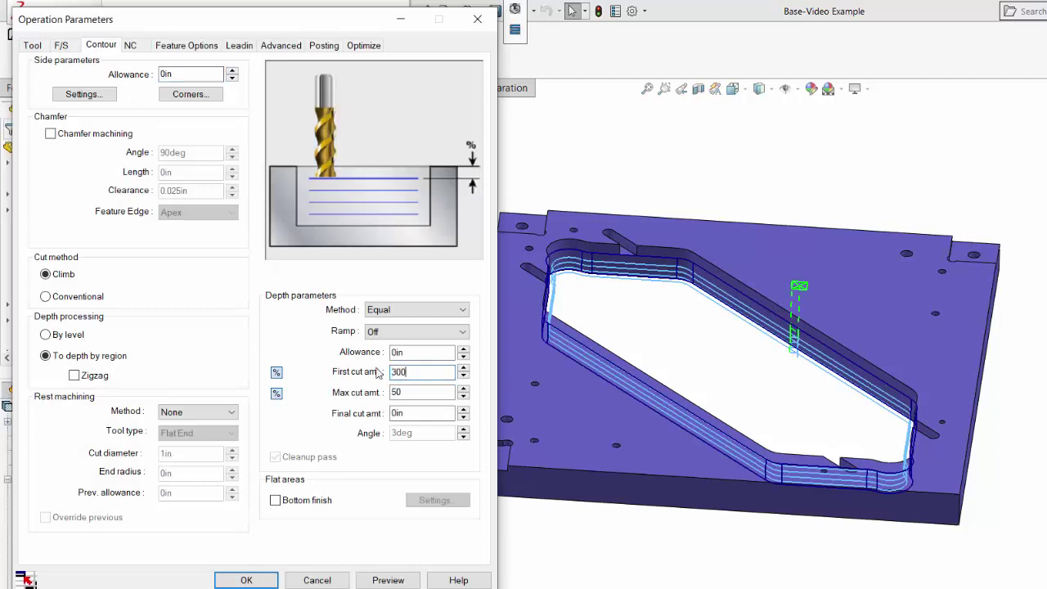
left_click(408, 391)
double_click(383, 391)
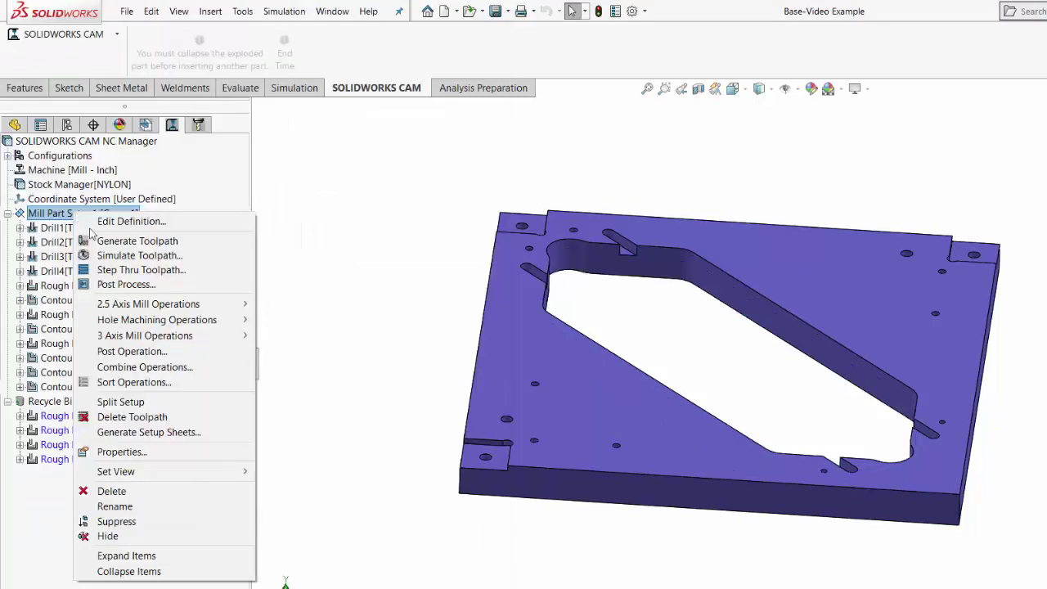
- Simulate all Mill Part Setup1 toolpaths with the revised contour depths, then close the simulation
left_click(131, 256)
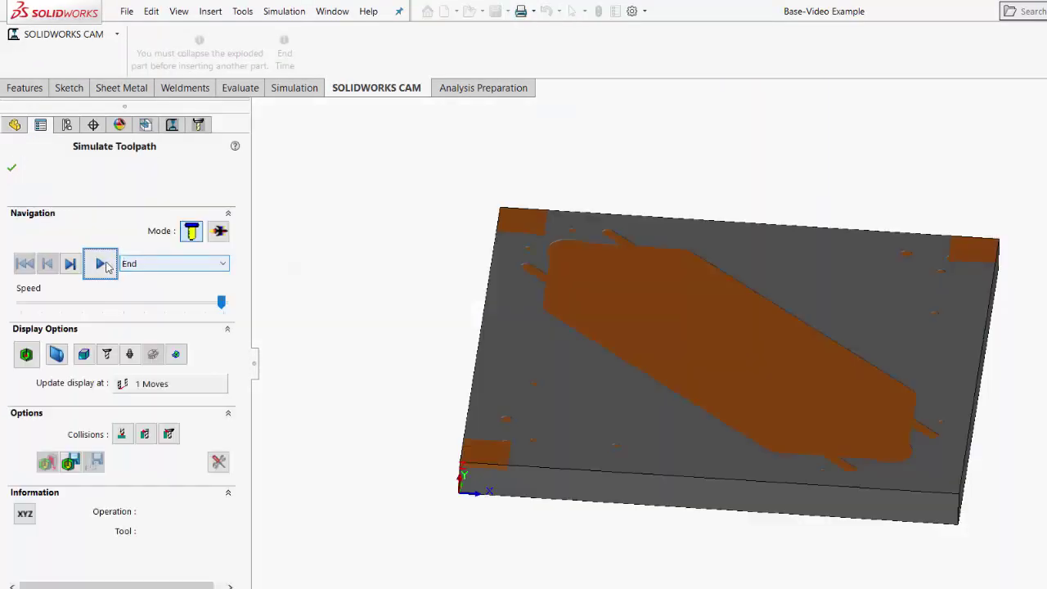
left_click(100, 263)
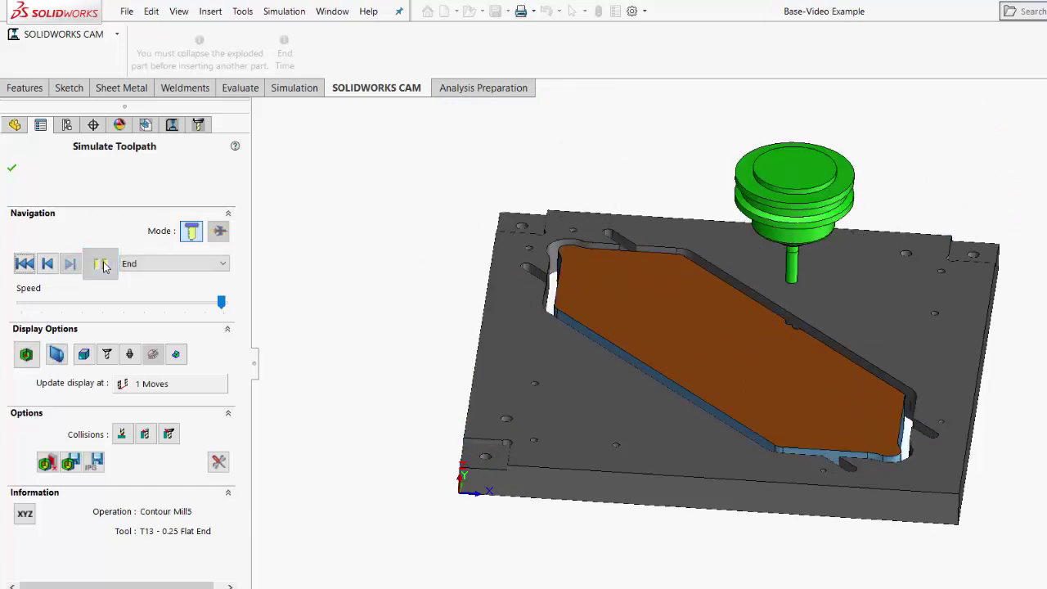
left_click(101, 265)
left_click(12, 168)
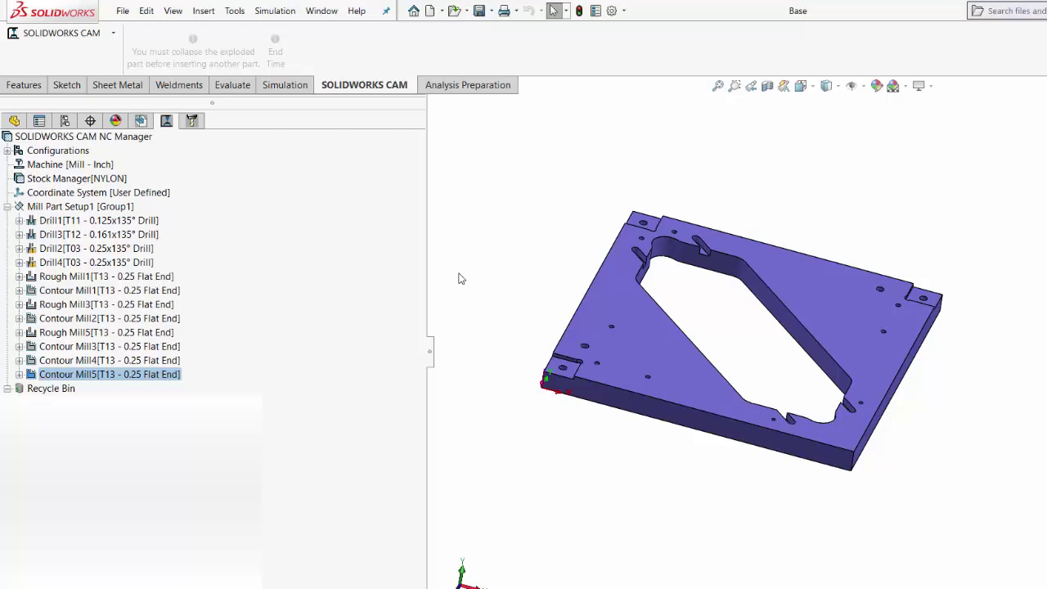
- Post-process Mill Part Setup1 into Base.txt on the Desktop, overwriting it, generating 8594 bytes of NC code
right_click(106, 208)
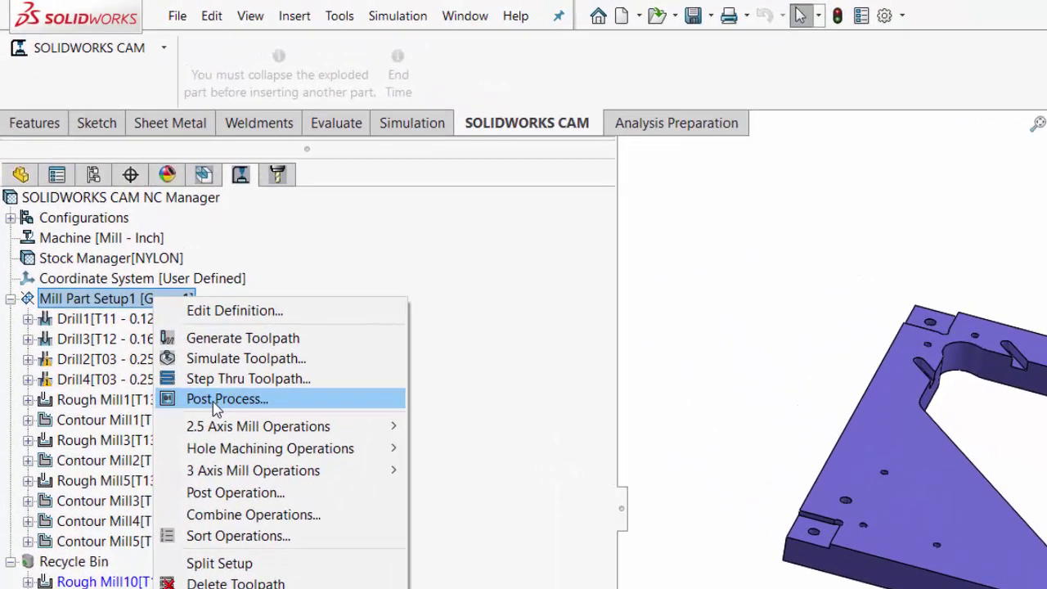
left_click(215, 401)
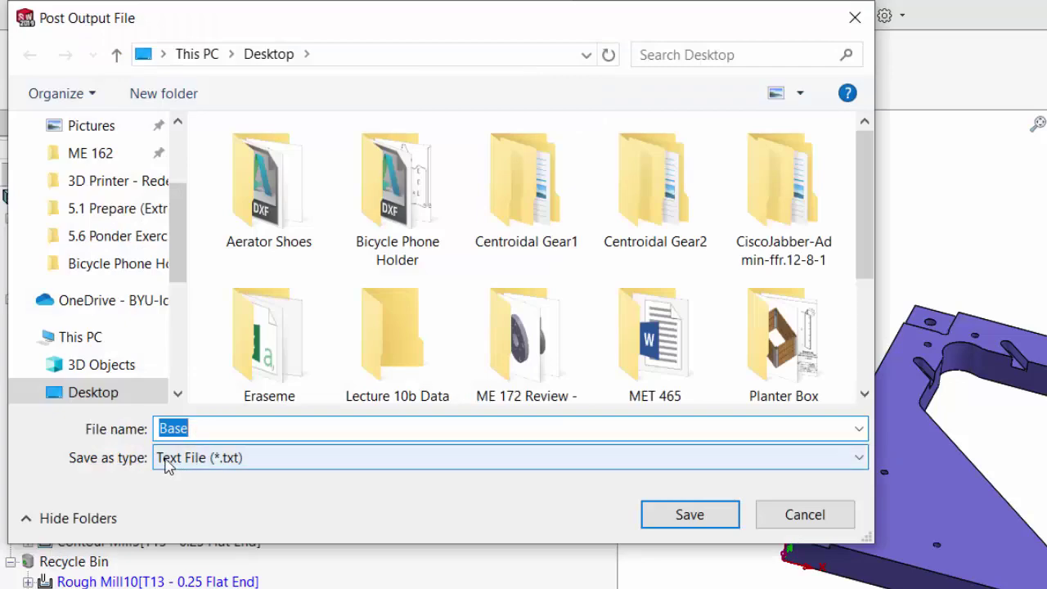
left_click(223, 462)
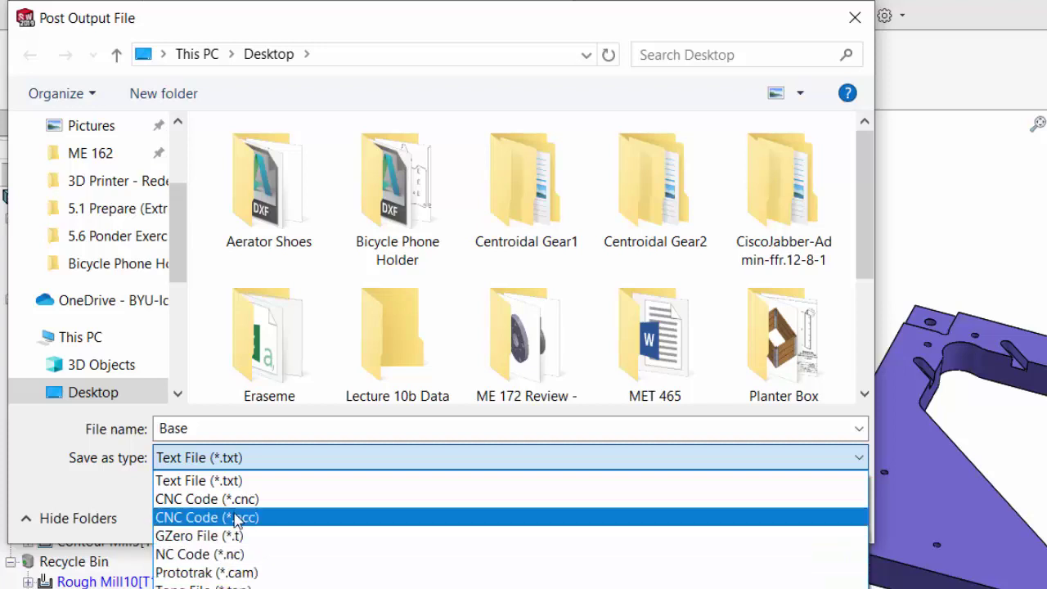
left_click(221, 481)
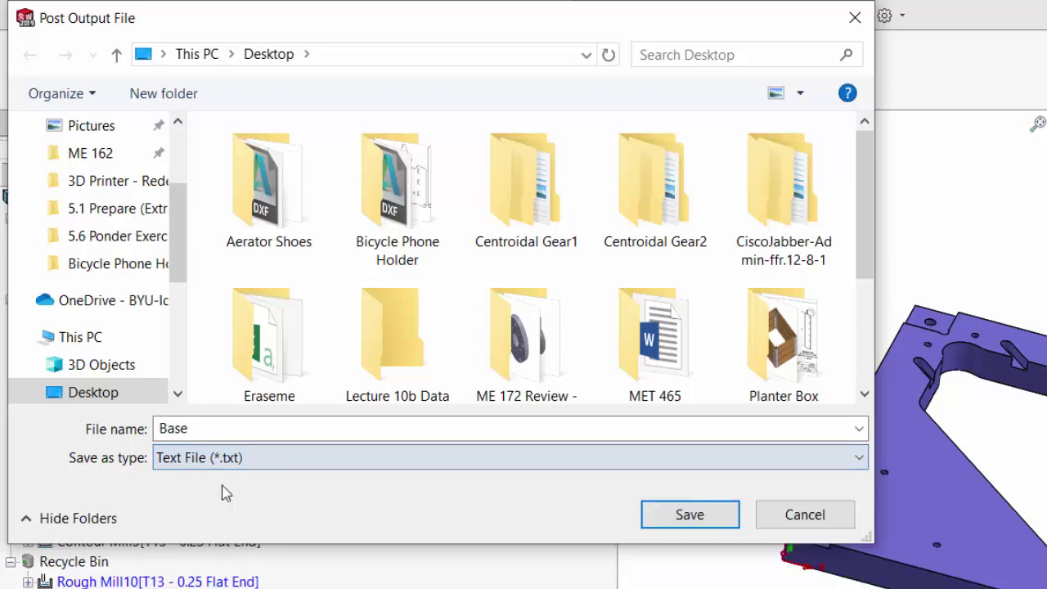
left_click(689, 515)
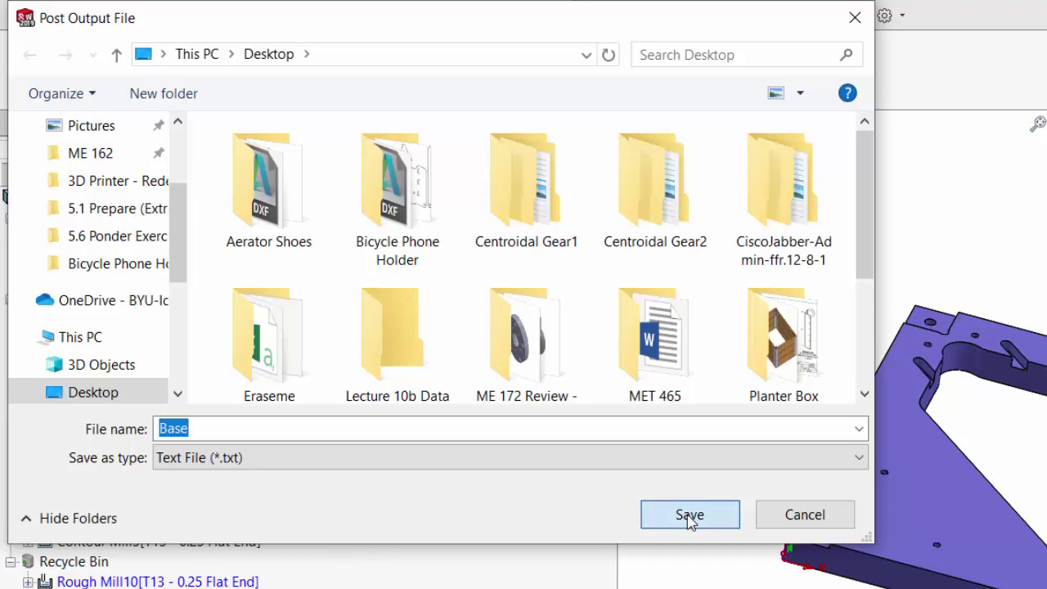
left_click(935, 486)
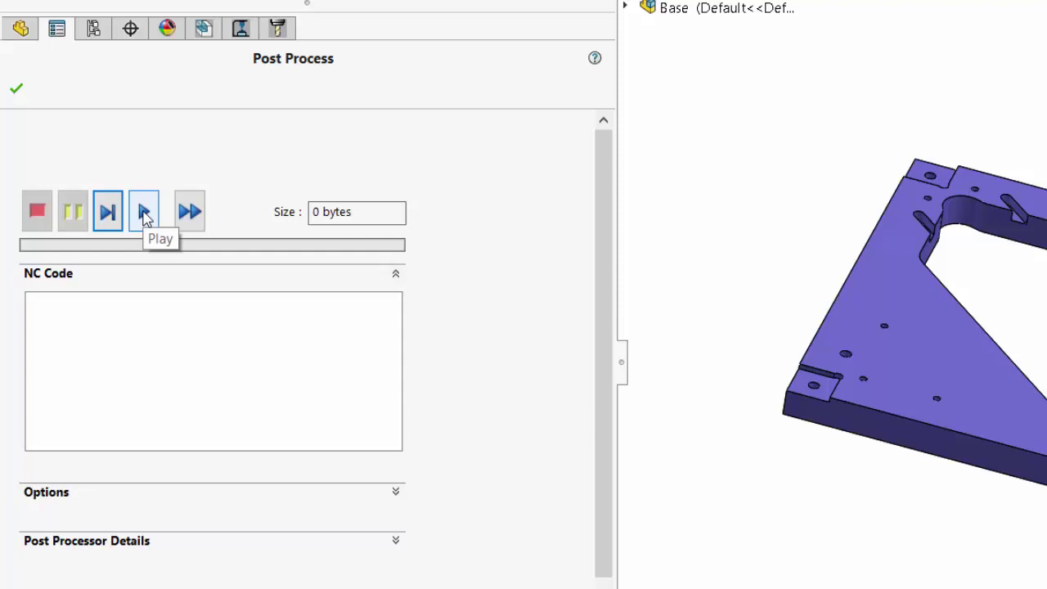
left_click(144, 215)
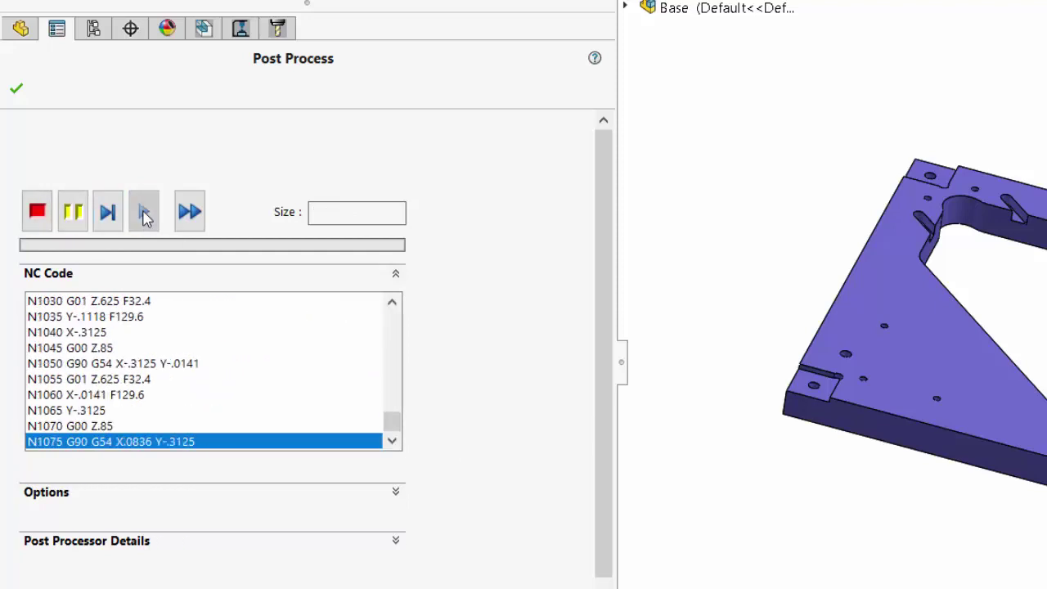
left_click(16, 91)
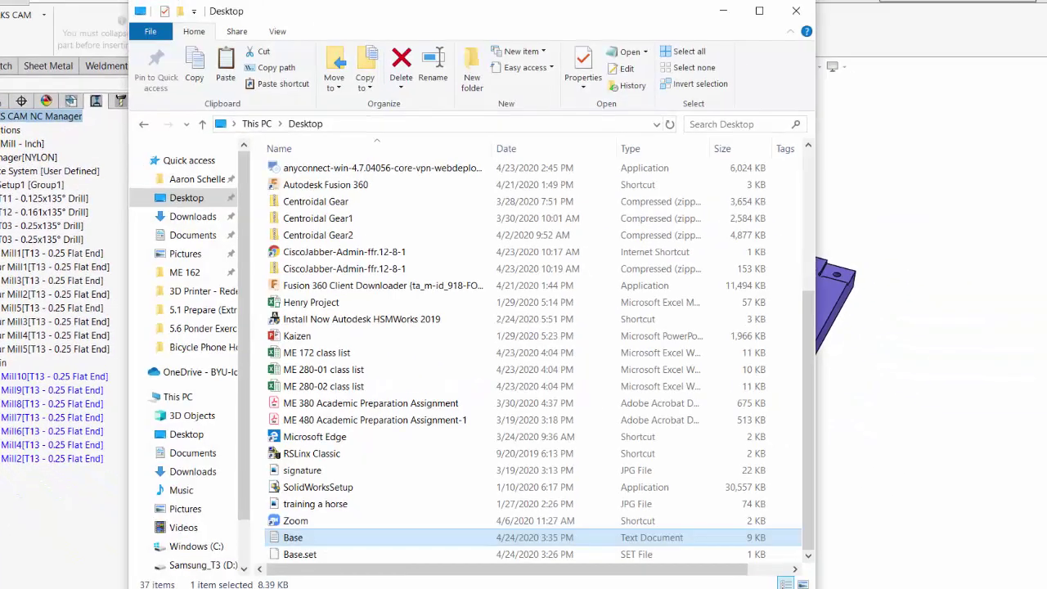
- Open Base.txt from the Desktop in Notepad to view its G-code
left_click(296, 537)
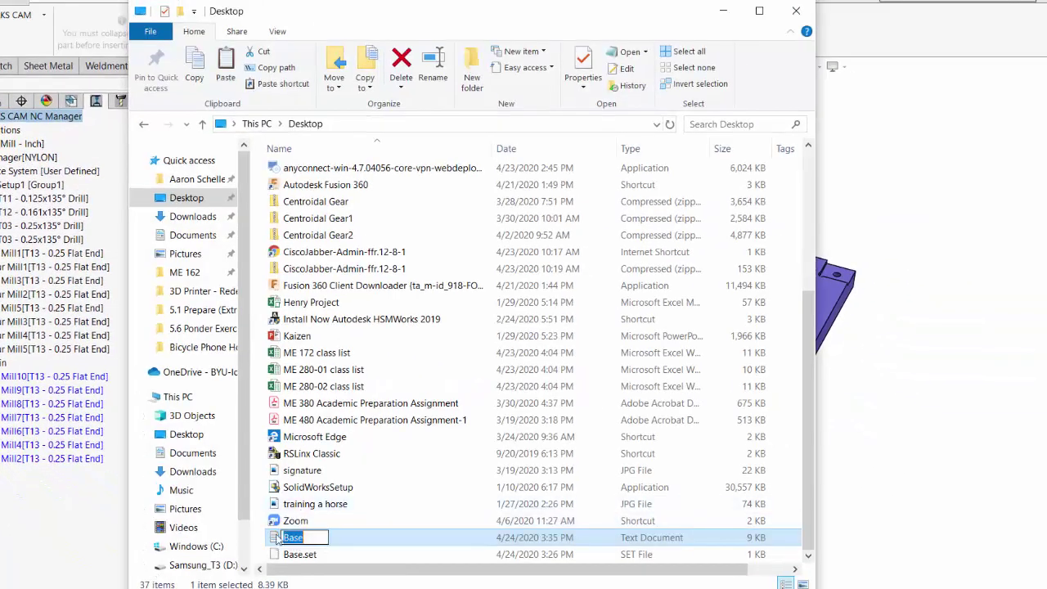
left_click(279, 537)
right_click(293, 540)
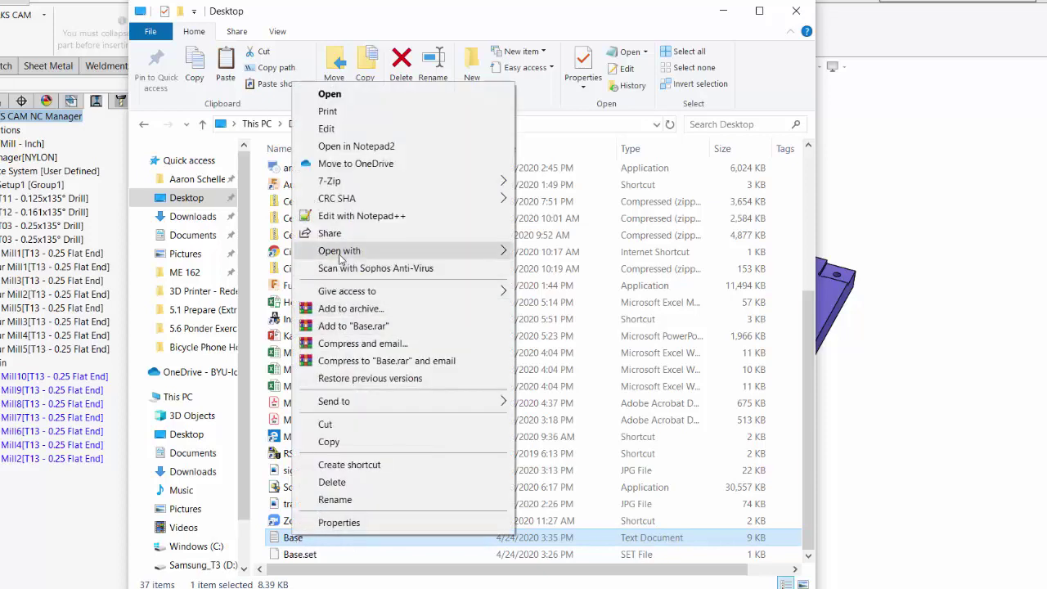
mouse_move(341, 259)
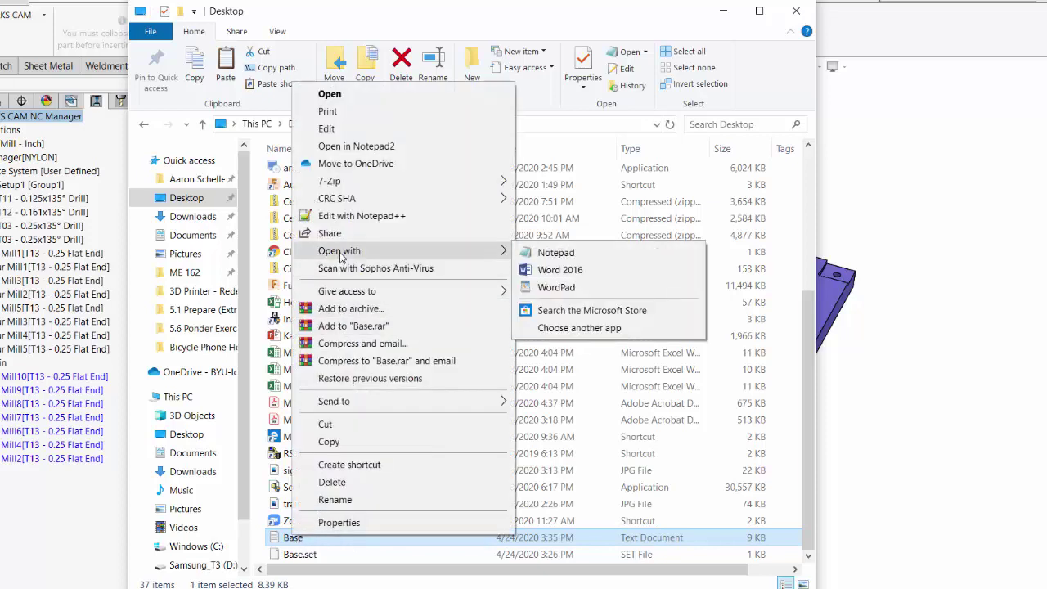
left_click(551, 253)
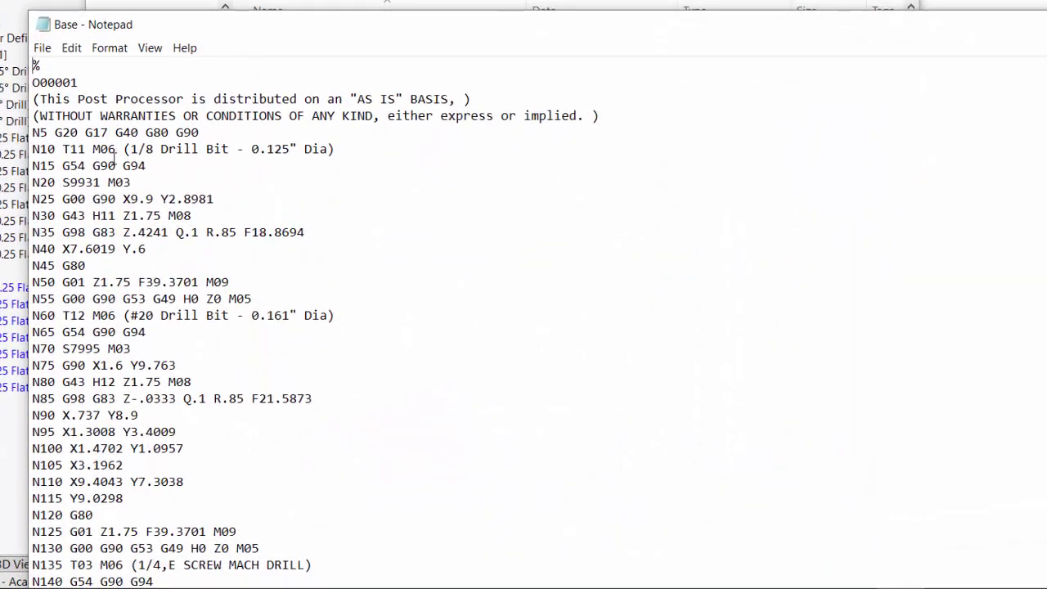